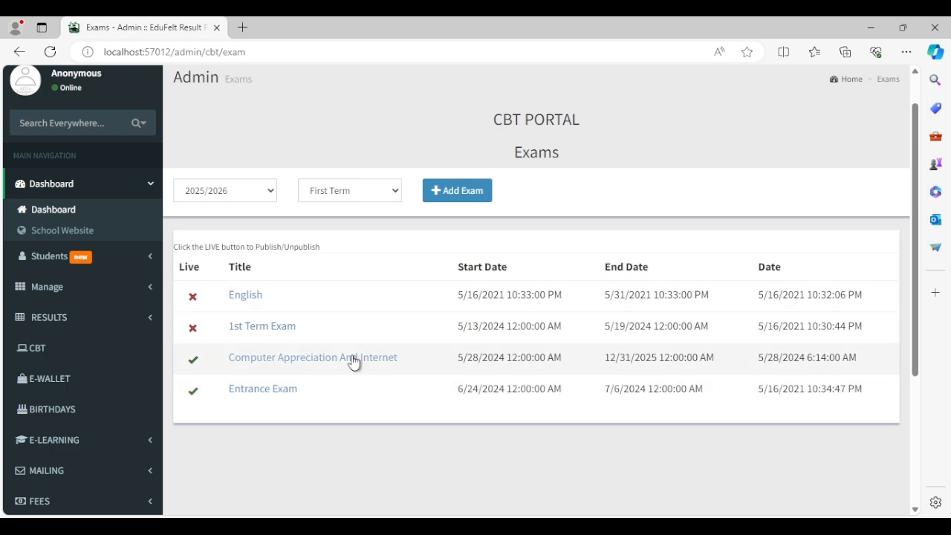
Filter the CBT exam list to session 2025/2026 and Third Term, showing four exams.
scroll(355, 401, "up", 1)
left_click(258, 199)
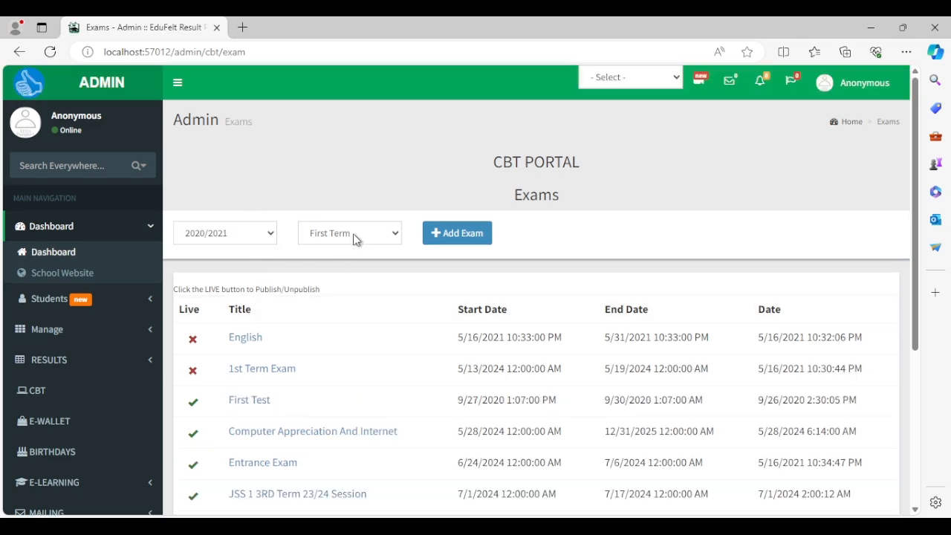
scroll(354, 237, "down", 3)
scroll(359, 257, "up", 2)
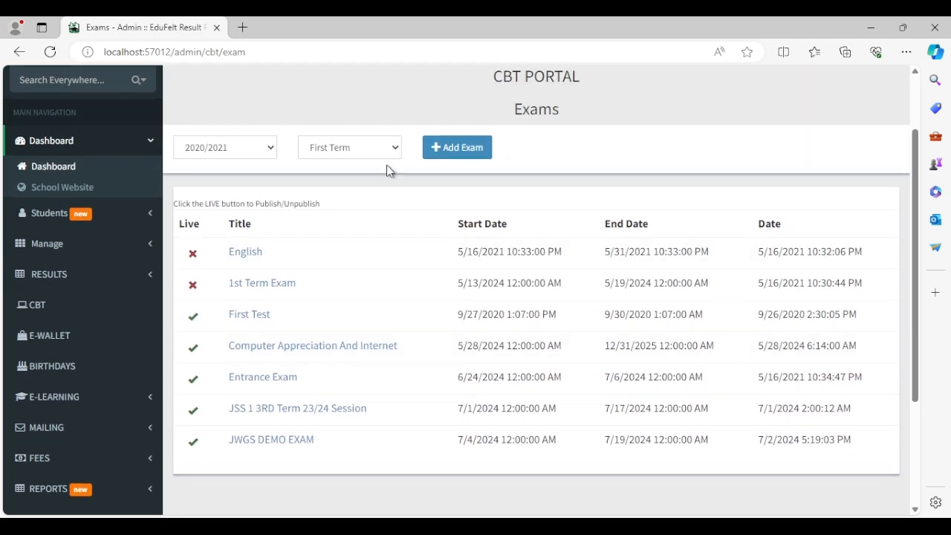
key("F5")
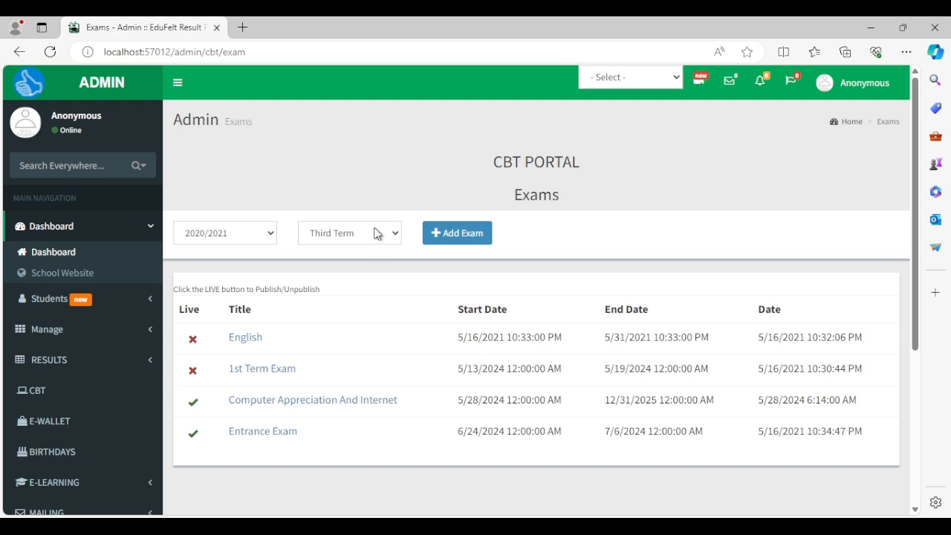
scroll(375, 239, "down", 1)
scroll(375, 239, "up", 1)
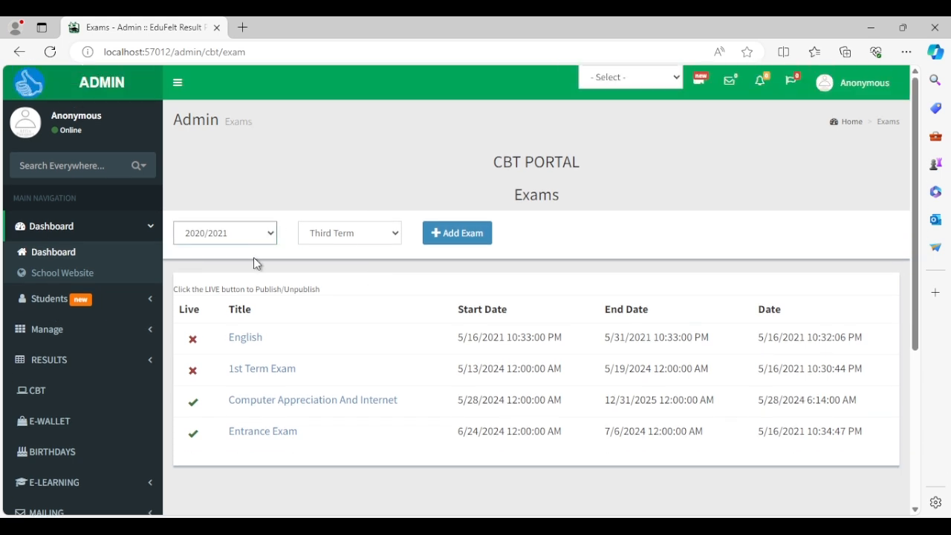
left_click(253, 257)
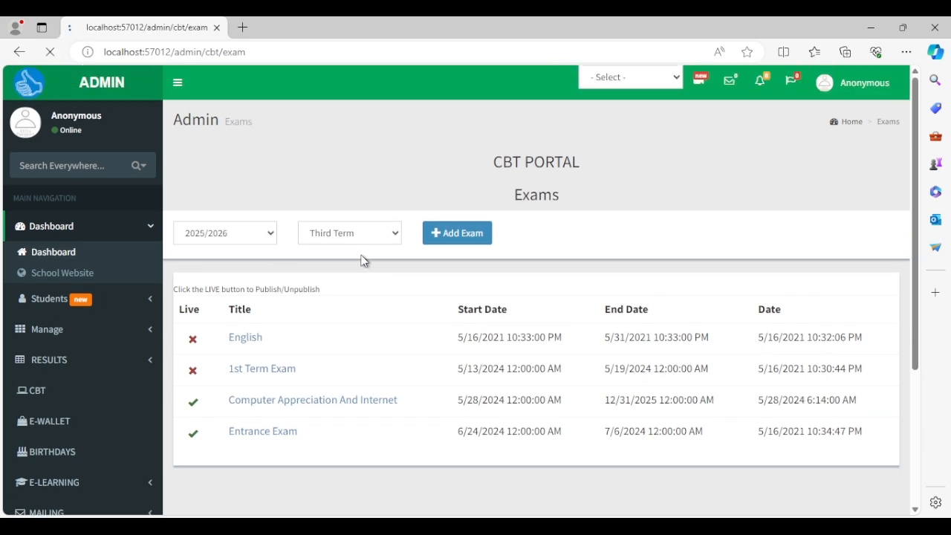
Switch the term filter to First Term and start a new exam titled JSS 1.
left_click(457, 235)
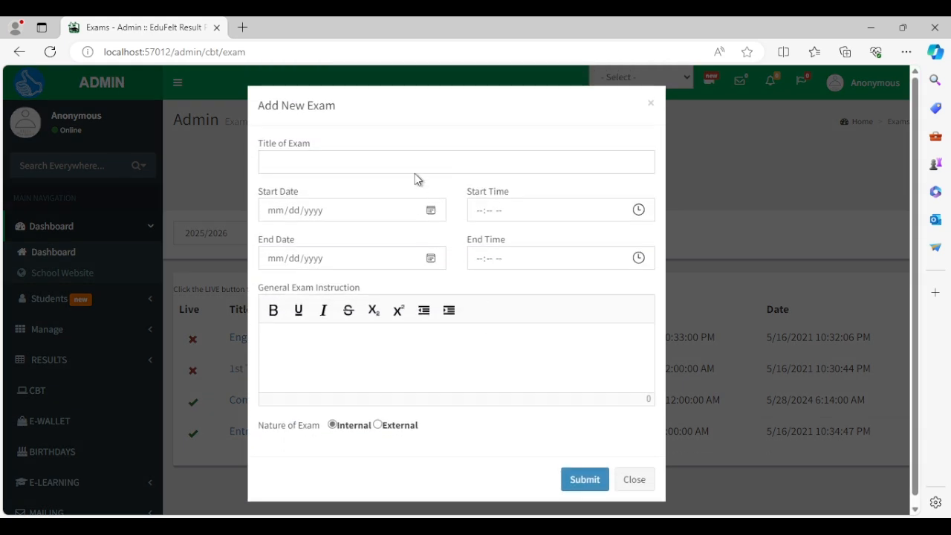
left_click(428, 166)
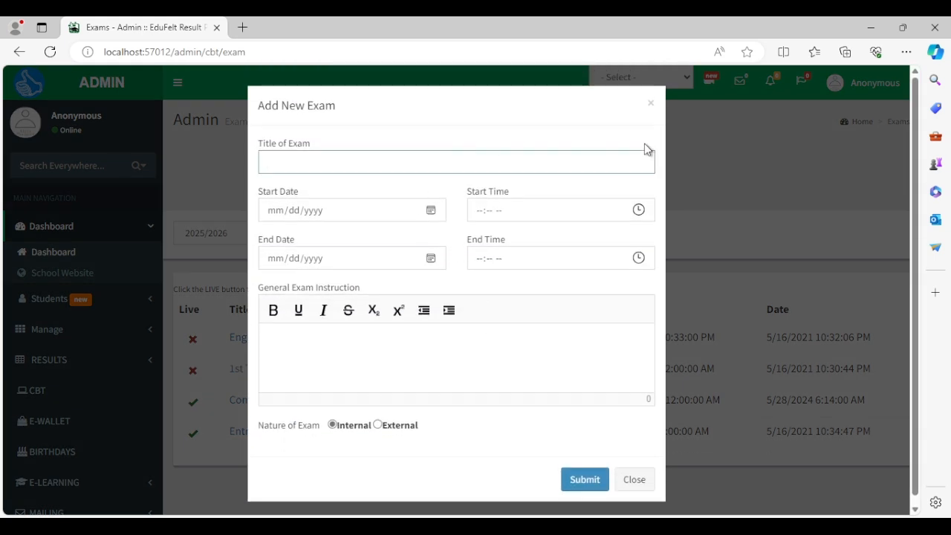
left_click(651, 104)
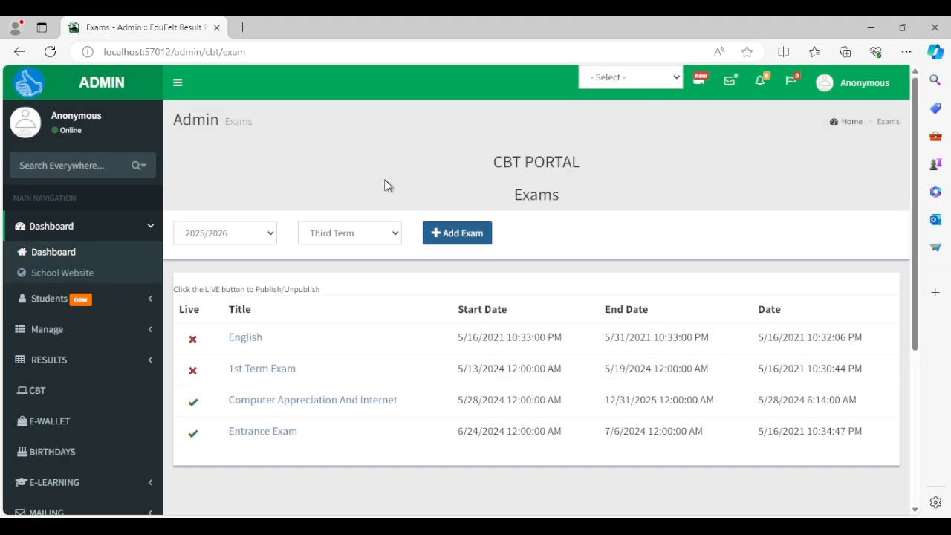
left_click(344, 240)
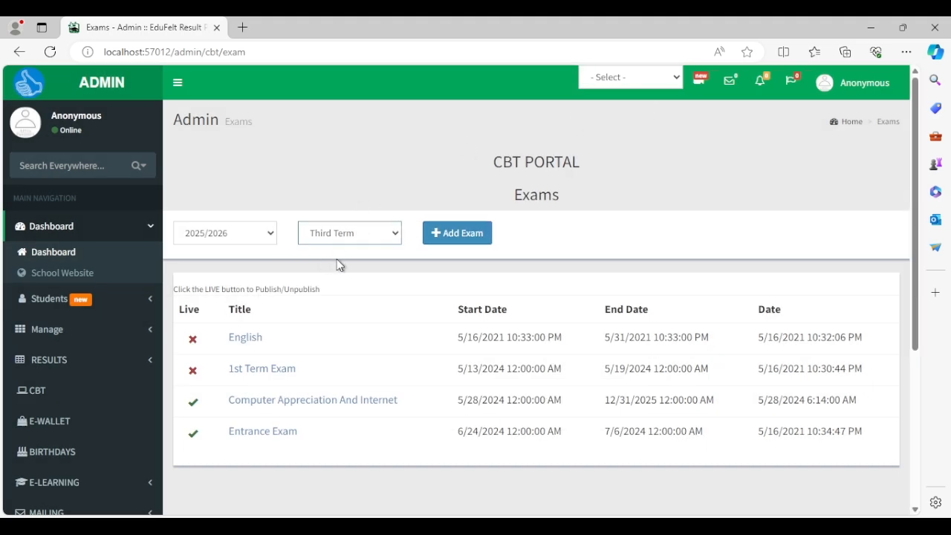
left_click(336, 259)
left_click(455, 233)
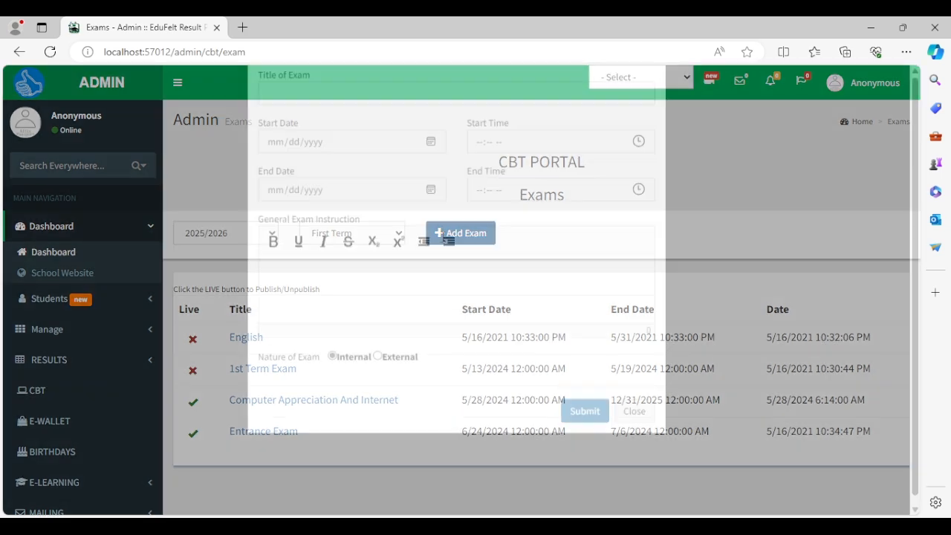
left_click(448, 163)
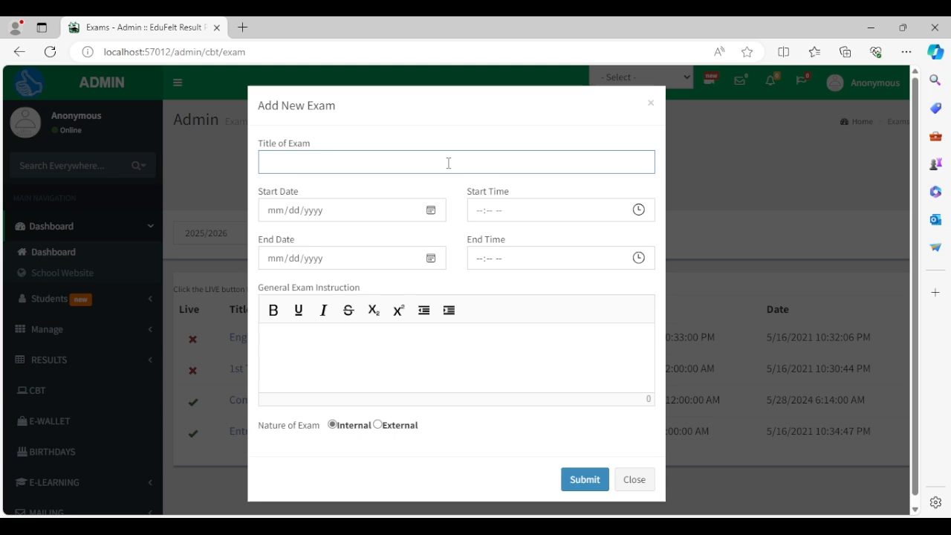
type("JSS 1")
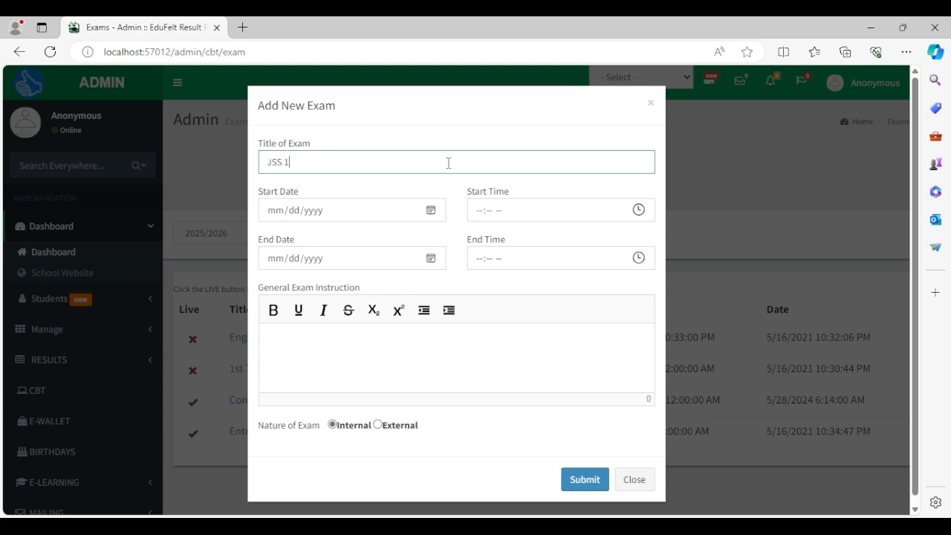
Set the exam to run from 11/15/2025 03:54 AM to 11/22/2025 09:00 PM.
left_click(436, 216)
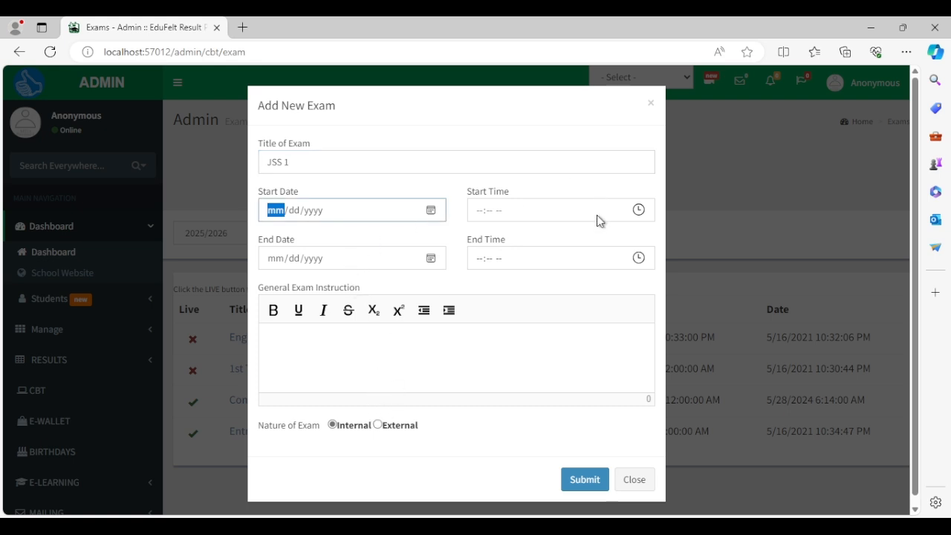
left_click(394, 410)
left_click(638, 210)
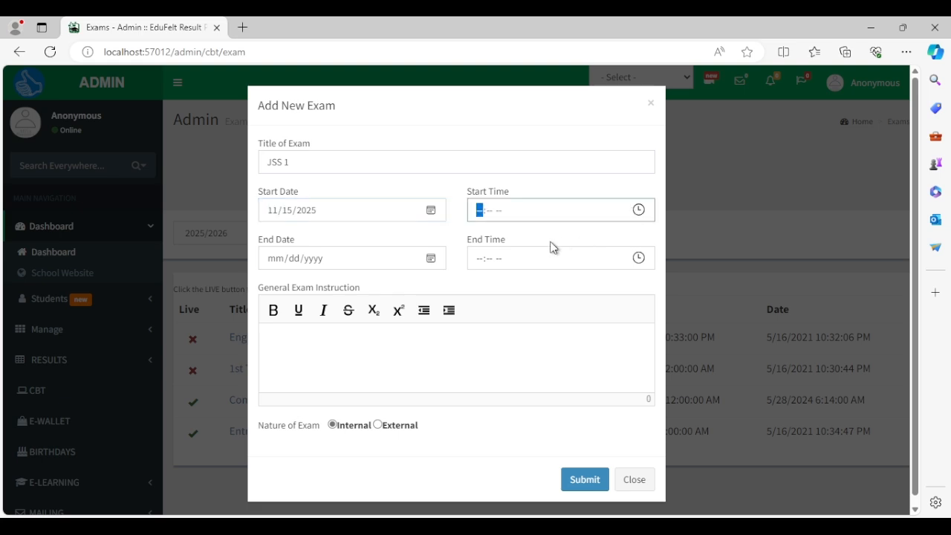
left_click(570, 231)
left_click(433, 260)
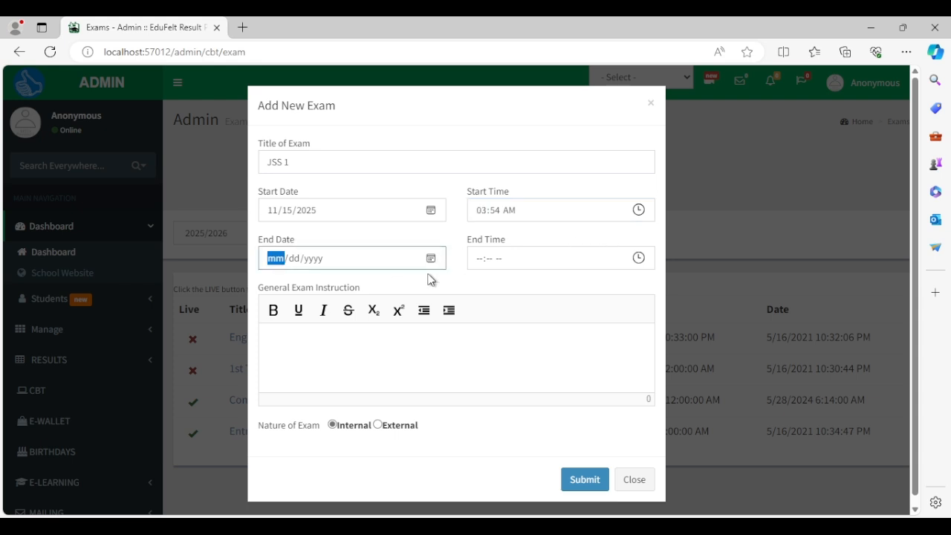
left_click(396, 391)
left_click(638, 260)
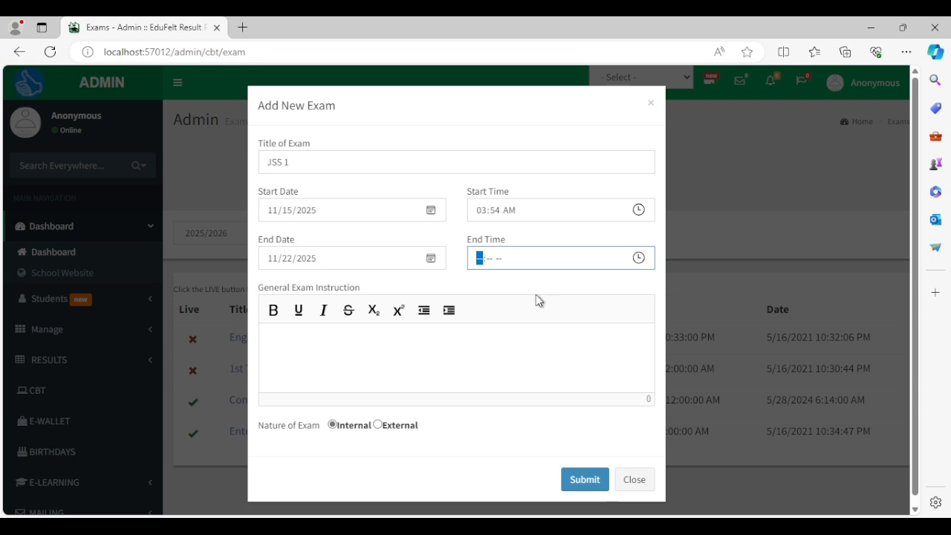
left_click(525, 448)
left_click(560, 321)
Type the first general instruction, 'Instruction', in the instructions editor.
left_click(509, 357)
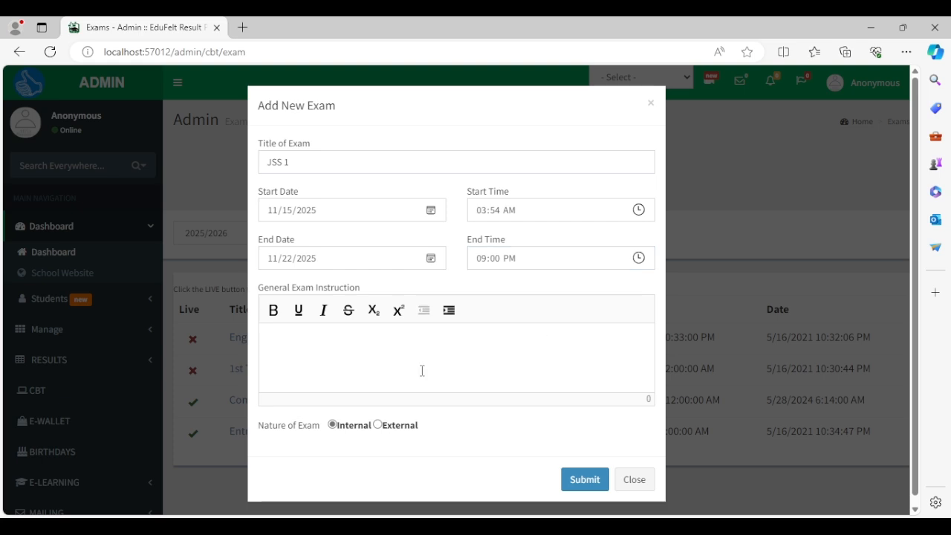
type("INST")
key("BackSpace")
key("BackSpace")
key("BackSpace")
key("BackSpace")
type("Sont")
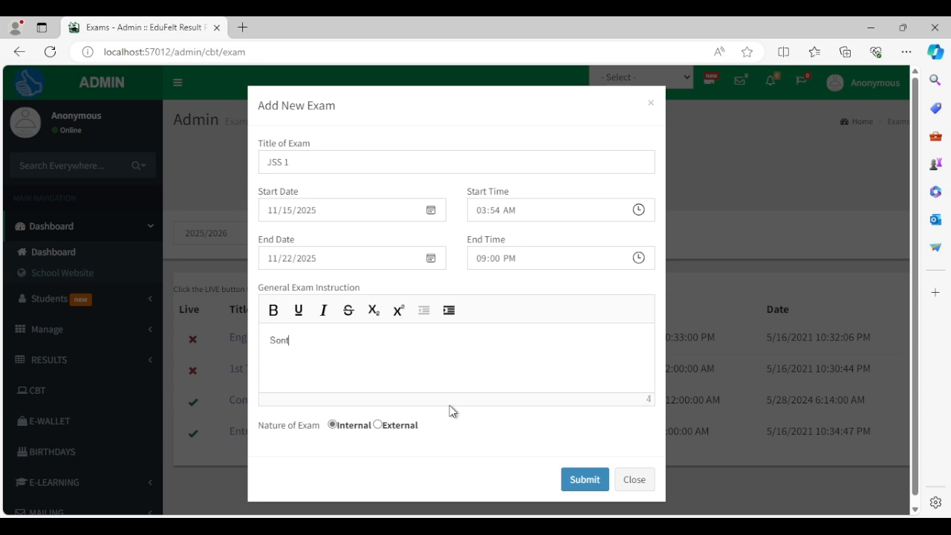
key("BackSpace")
key("BackSpace")
type("Onstru")
key("ctrl+a")
type("Ins")
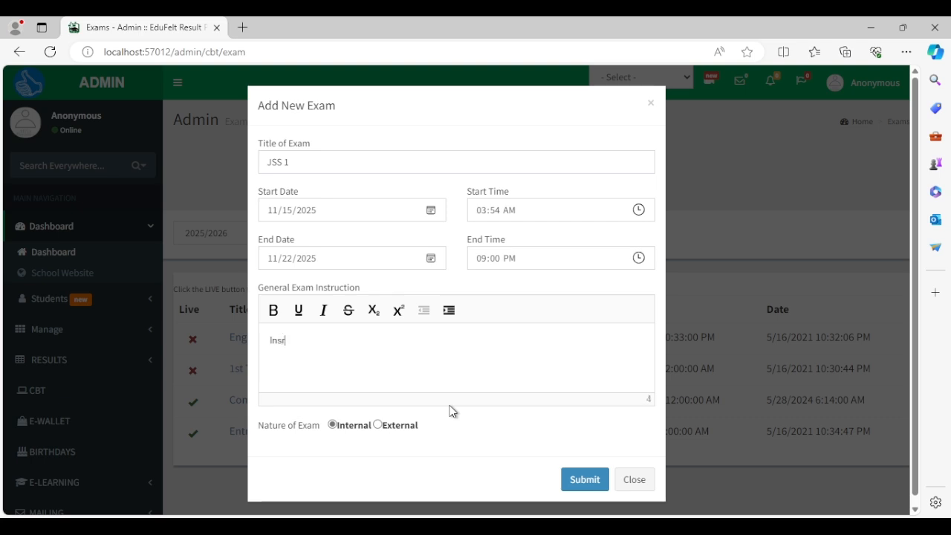
type("truction 1")
Copy the instruction into three numbered lines and mark the exam as External.
key("ctrl+a")
key("ctrl+c")
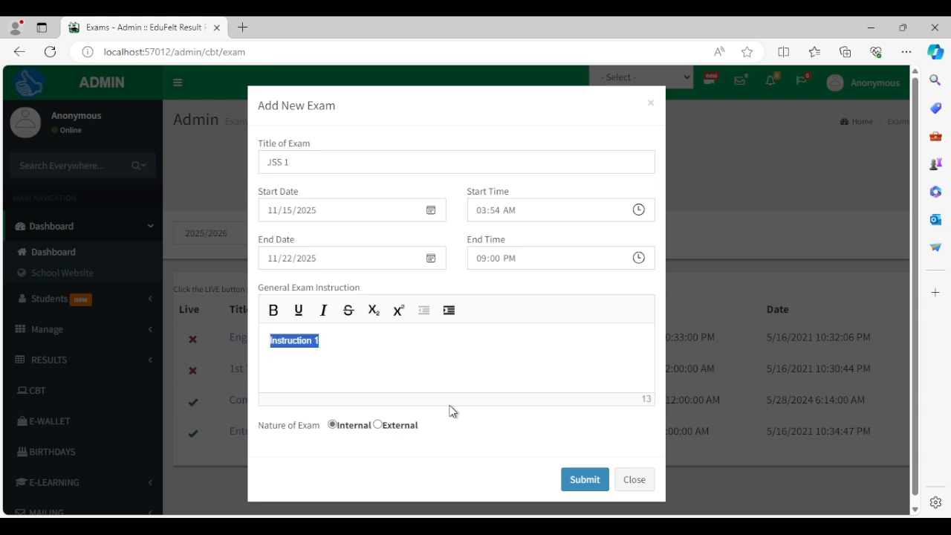
key("Right")
key("ctrl+v")
key("Return")
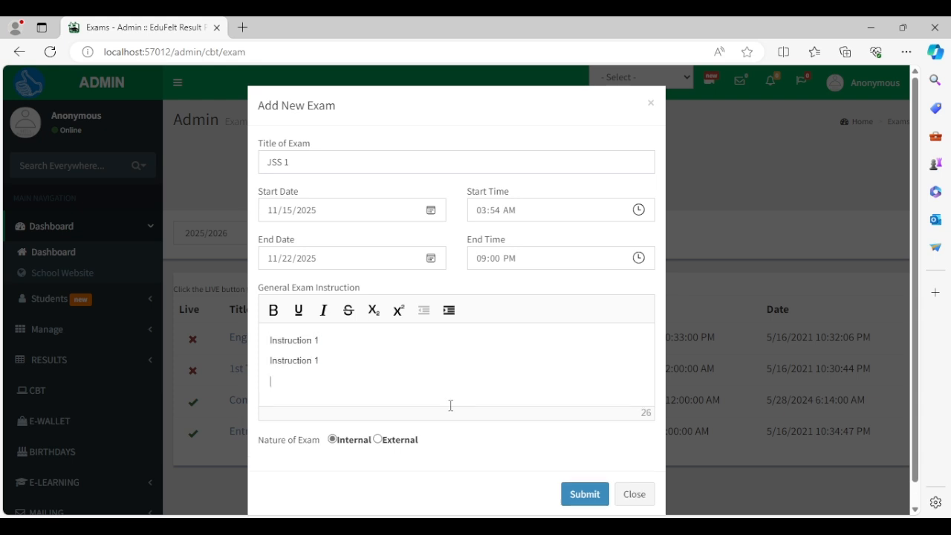
key("ctrl+v")
key("shift+Left")
key("Up")
key("shift+Left")
left_click(398, 442)
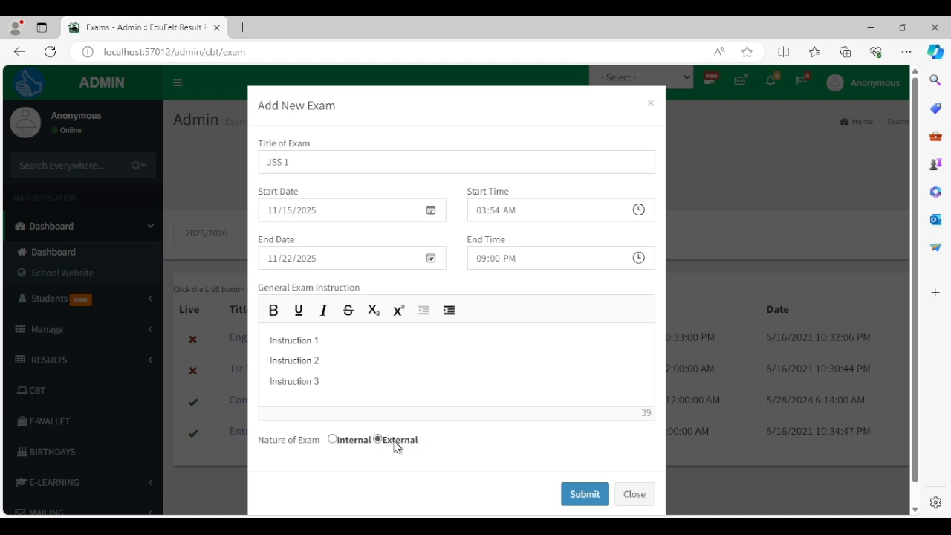
Submit the JSS 1 exam, which is rejected because its start date is earlier than now.
left_click(573, 498)
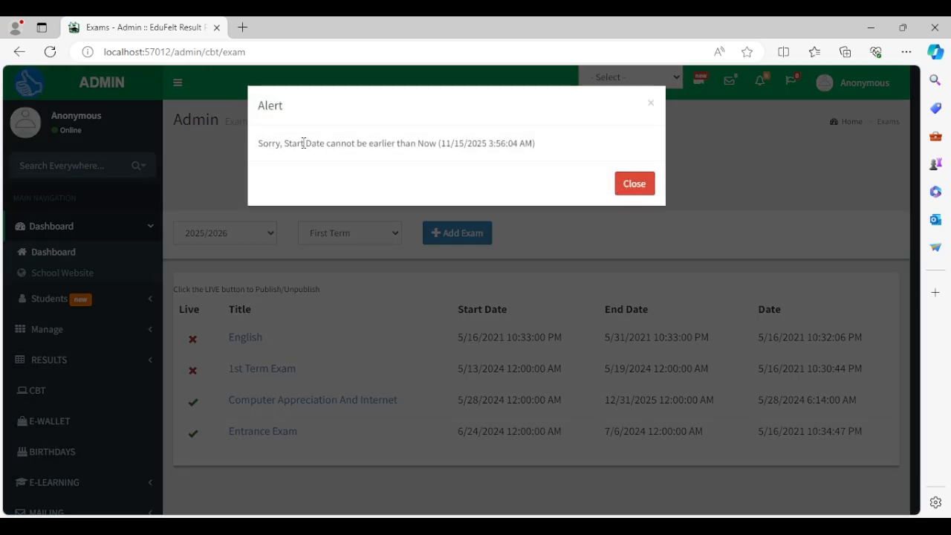
Dismiss the start-date warning, move the start time to 03:57 AM and resubmit.
left_click_drag(385, 144, 539, 145)
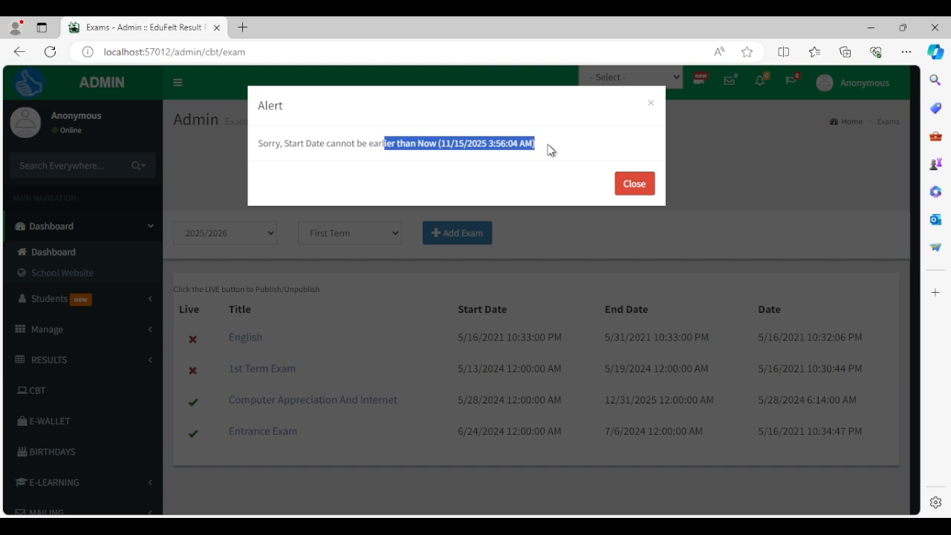
left_click(525, 159)
left_click(634, 185)
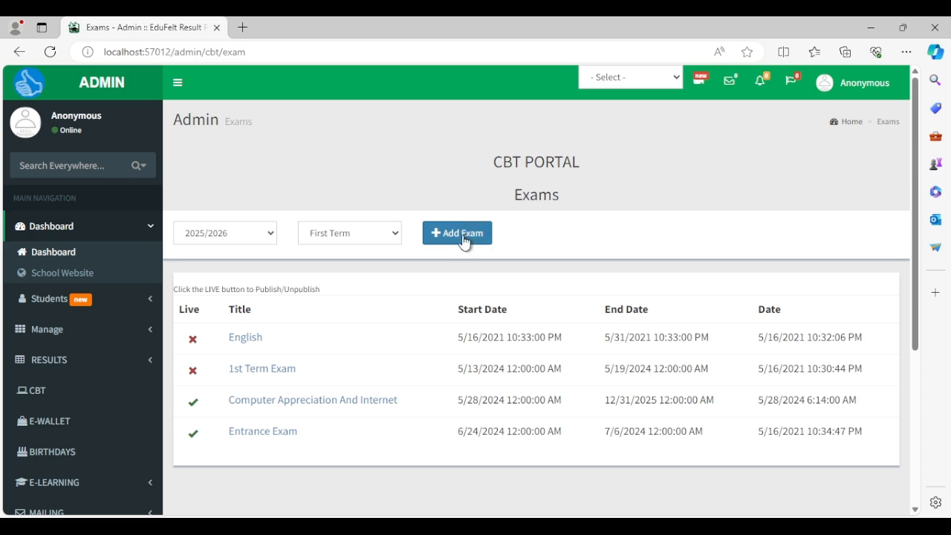
left_click(464, 236)
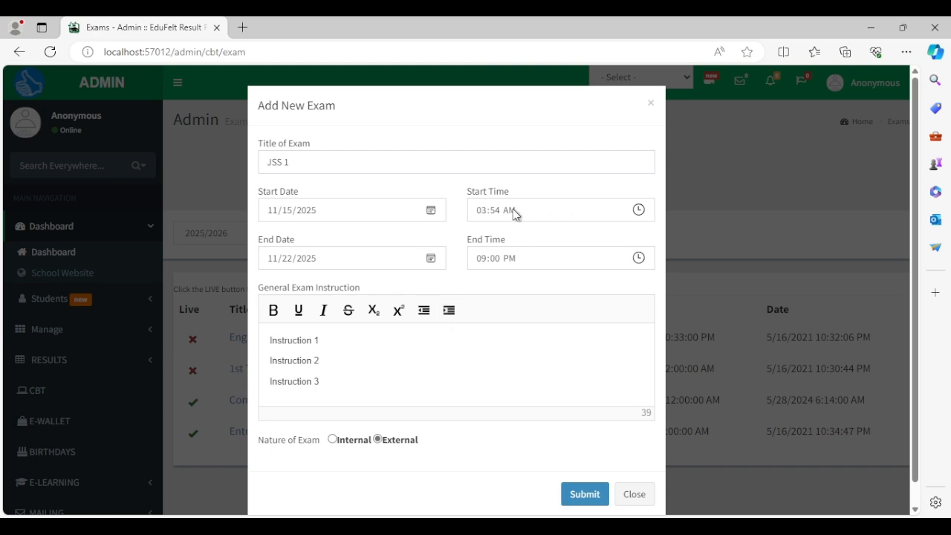
left_click(638, 210)
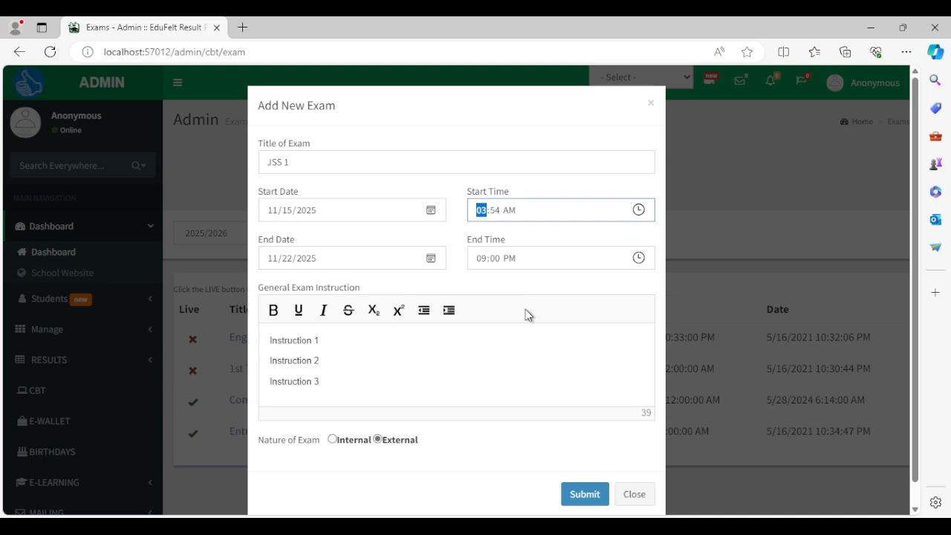
left_click(626, 244)
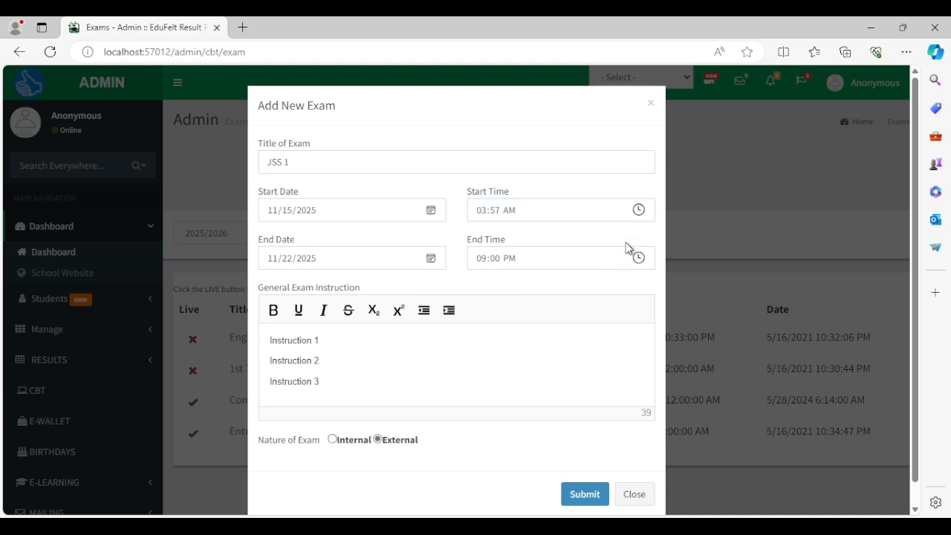
left_click(584, 494)
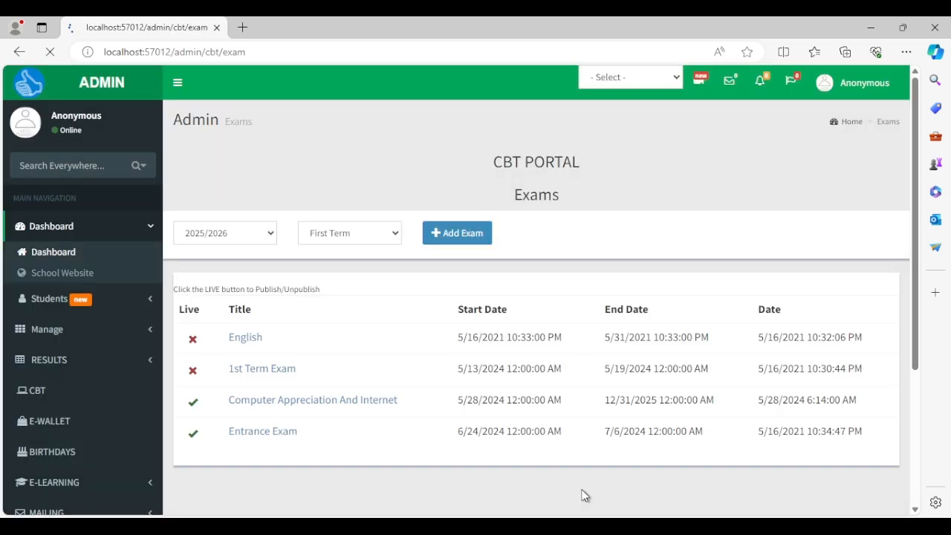
Complete the exam title as 'JSS 1 EXAM' and submit the exam.
left_click(647, 183)
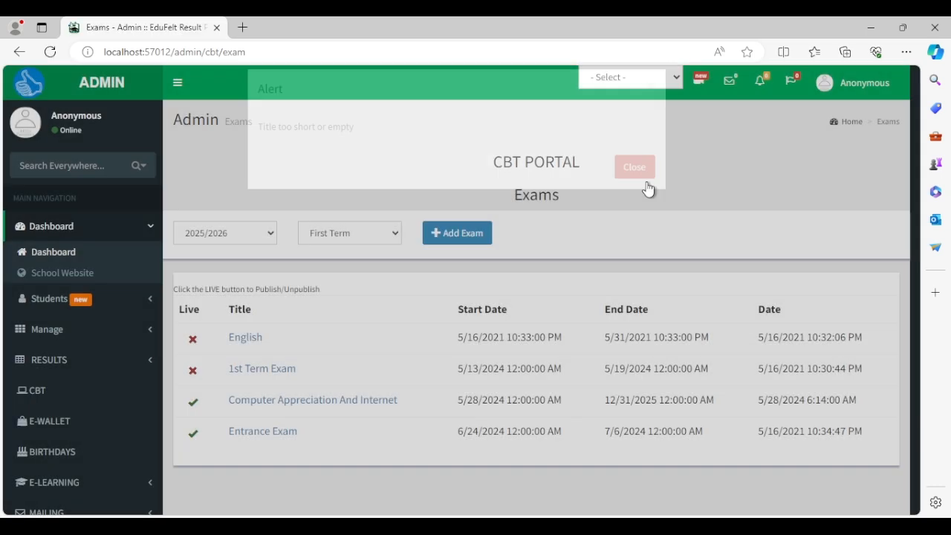
left_click(477, 235)
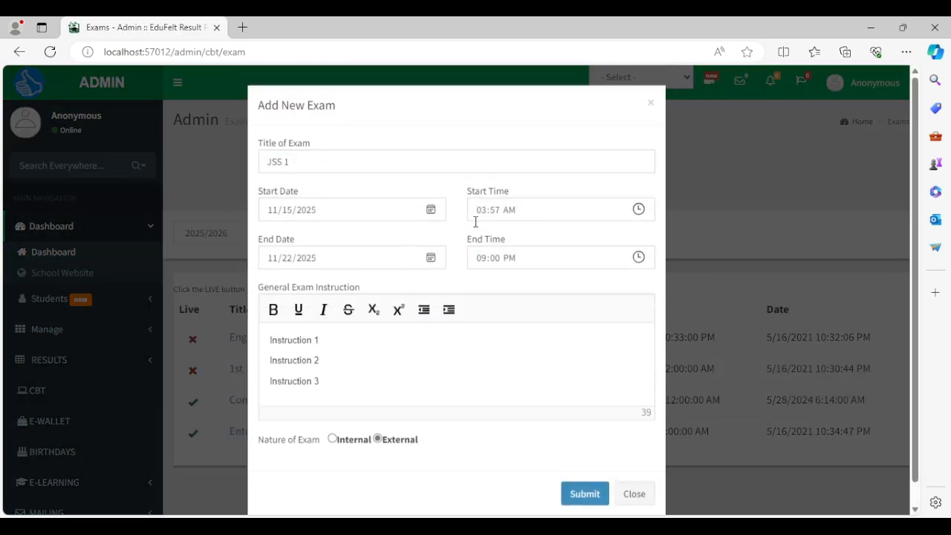
left_click(430, 165)
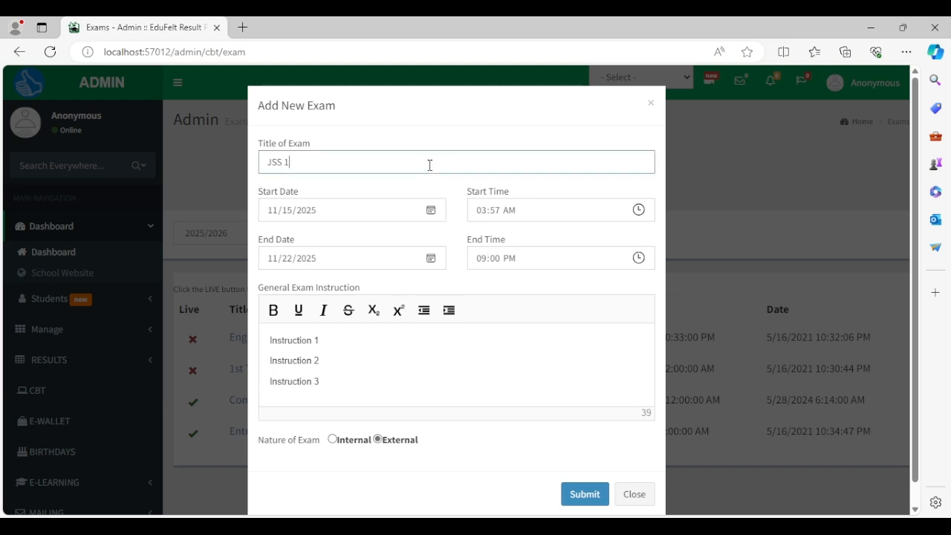
type("e")
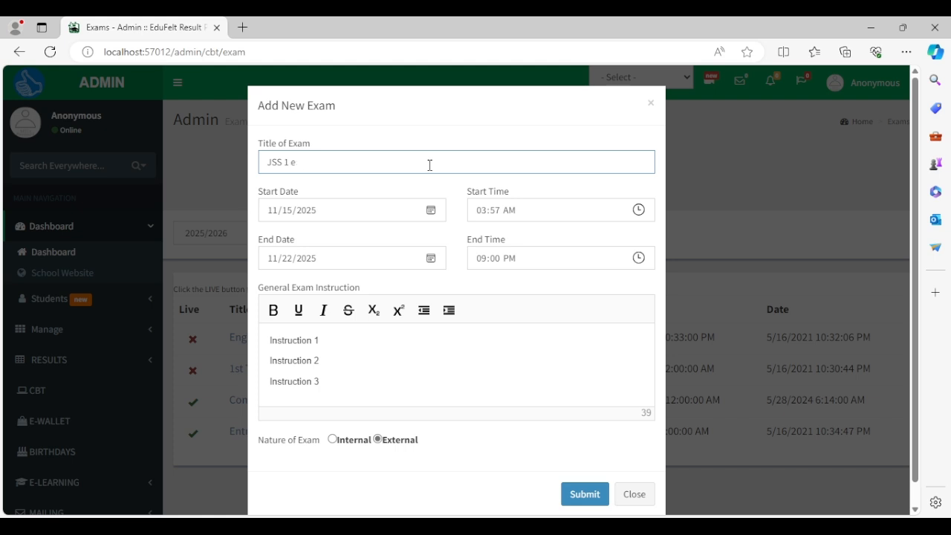
type("xaAM")
left_click(584, 491)
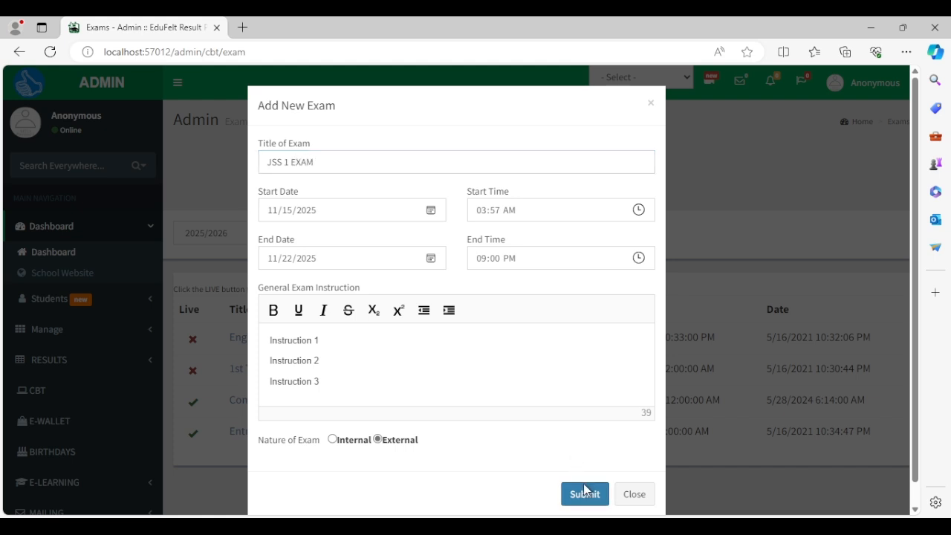
Open JSS 1 EXAM from the exam list and bring up its Update Exam Info form.
scroll(532, 403, "down", 2)
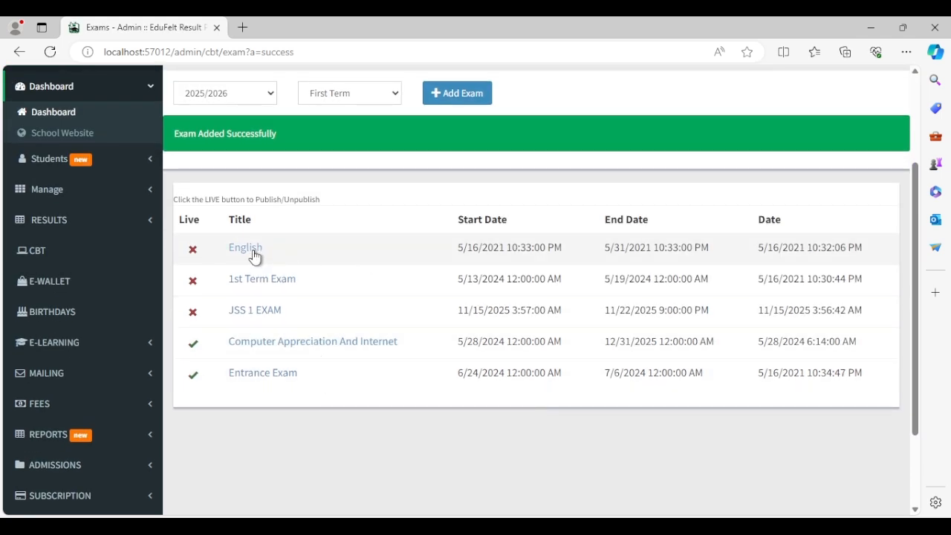
left_click(263, 319)
scroll(347, 401, "down", 2)
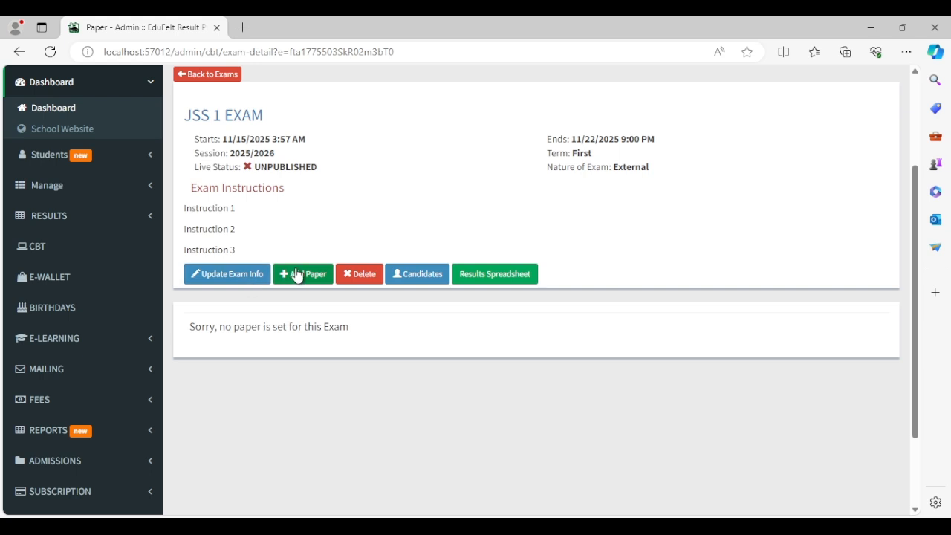
left_click(253, 280)
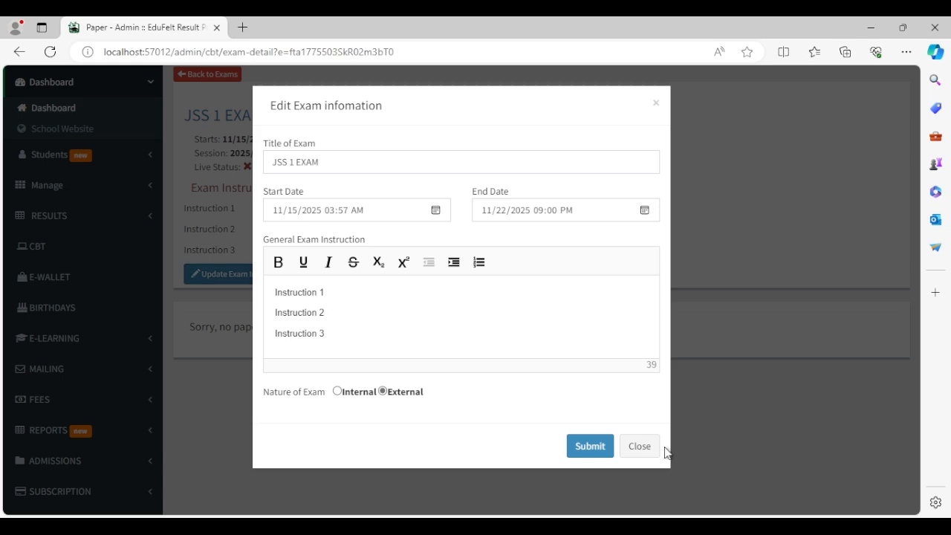
Append an 'Instruction 4' line to JSS 1 EXAM's general instructions and save the update.
left_click(639, 448)
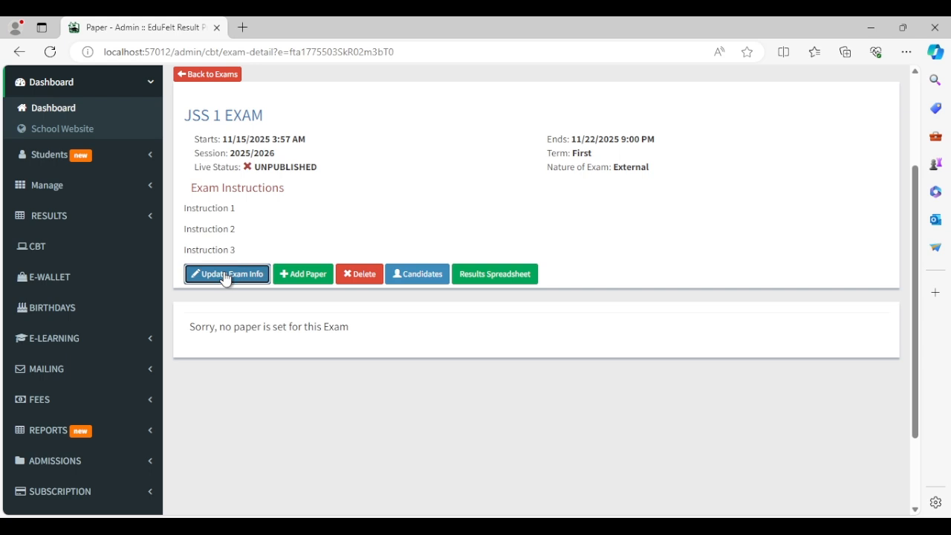
left_click(225, 279)
left_click(408, 328)
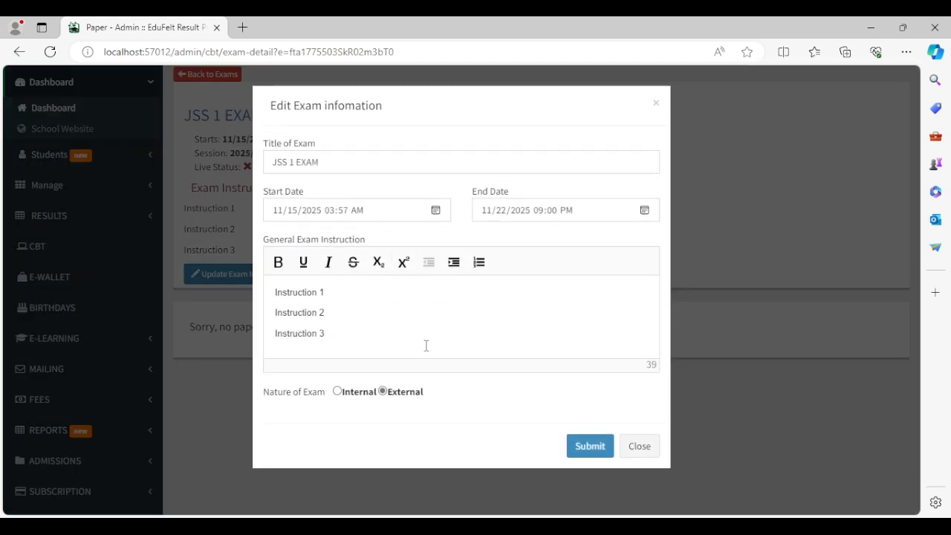
key("Return")
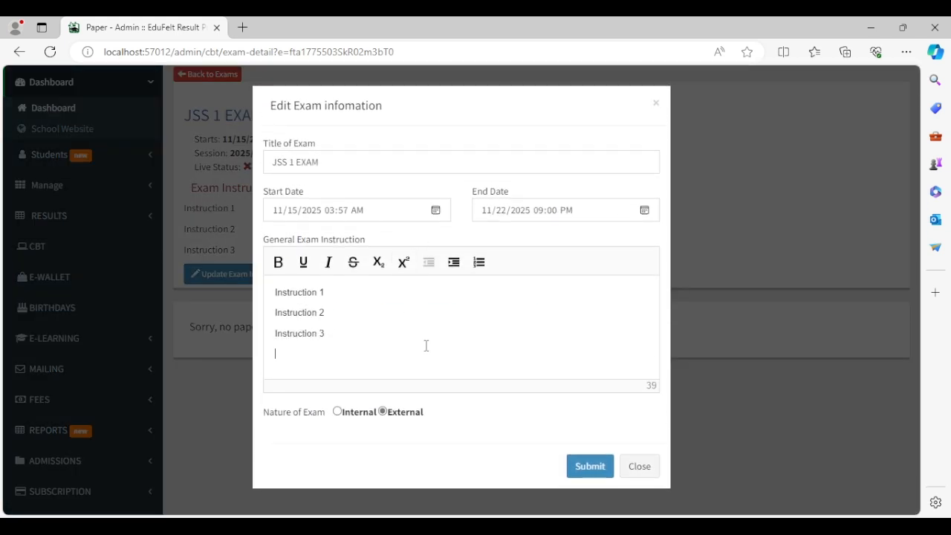
type("Instruction 1")
key("BackSpace")
type("4")
left_click(589, 466)
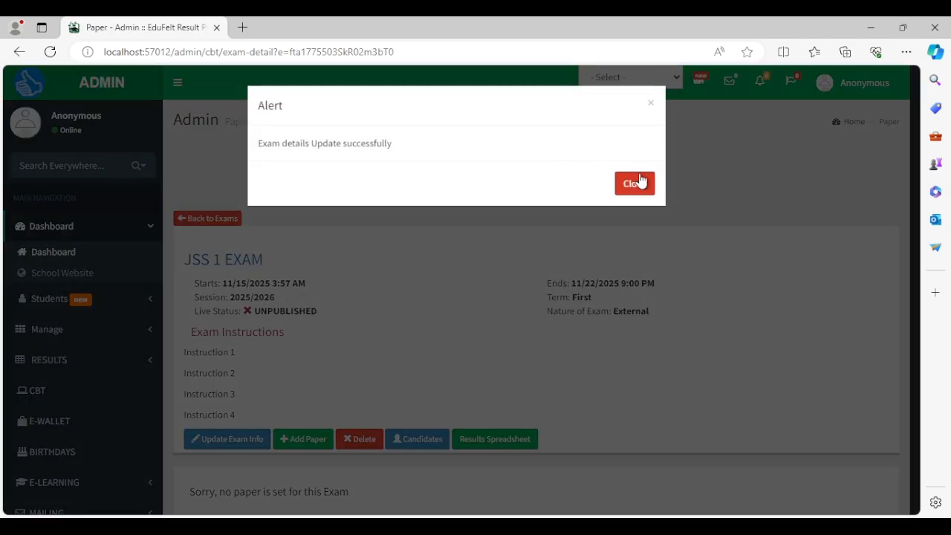
left_click(635, 182)
scroll(502, 327, "down", 4)
scroll(378, 355, "up", 2)
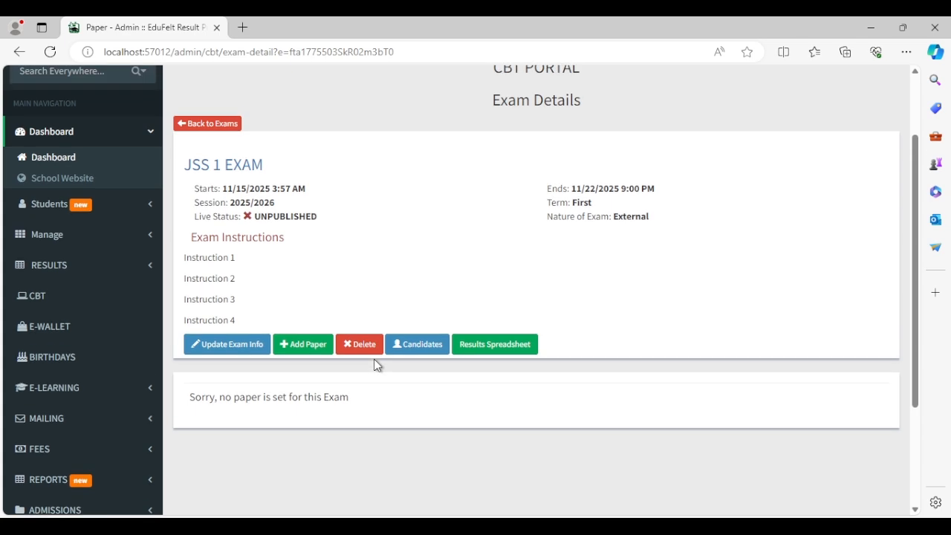
Start a new paper for JSS 1 EXAM titled ENGLISH.
left_click(312, 346)
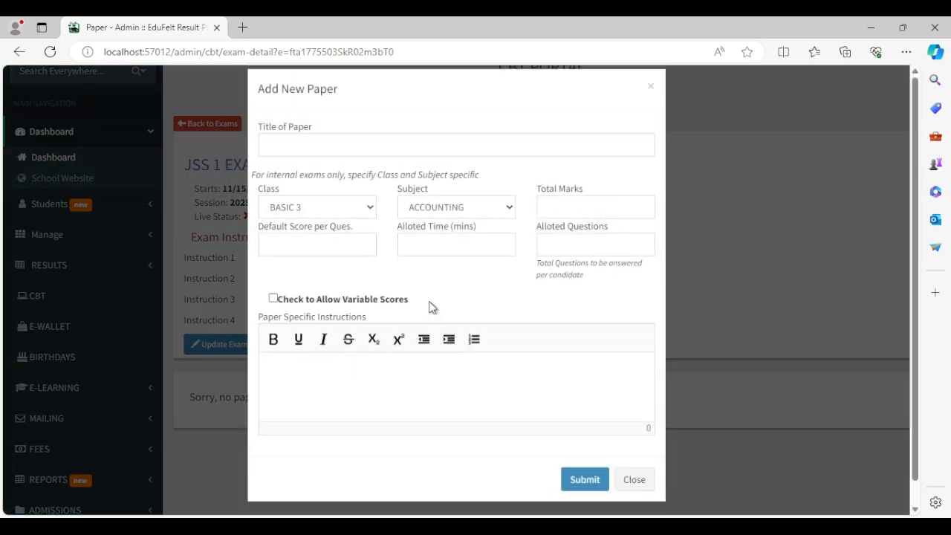
left_click(427, 163)
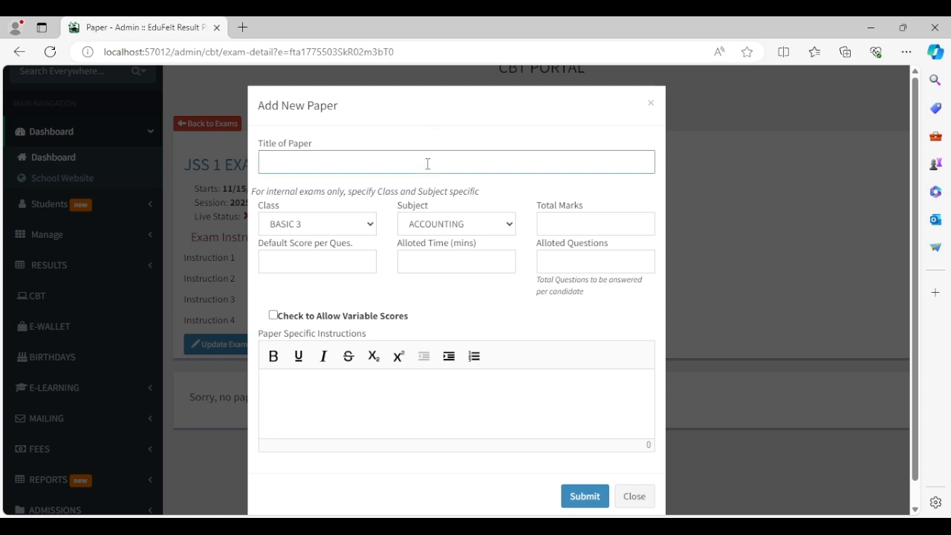
key("BackSpace")
type("ENGLISH")
key("Tab")
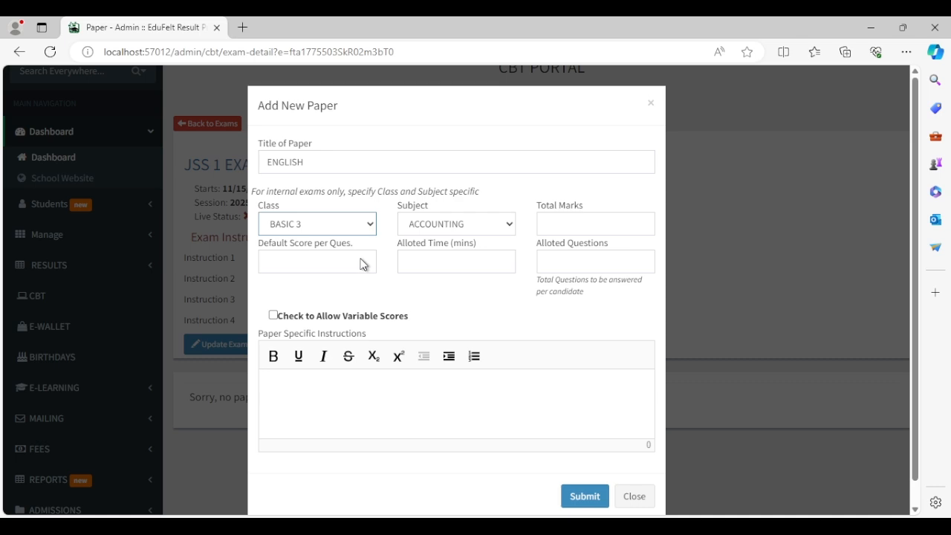
Set the paper's class to BASIC 3 and subject to AGRICULTURAL SCIENCE.
left_click(360, 259)
left_click(472, 221)
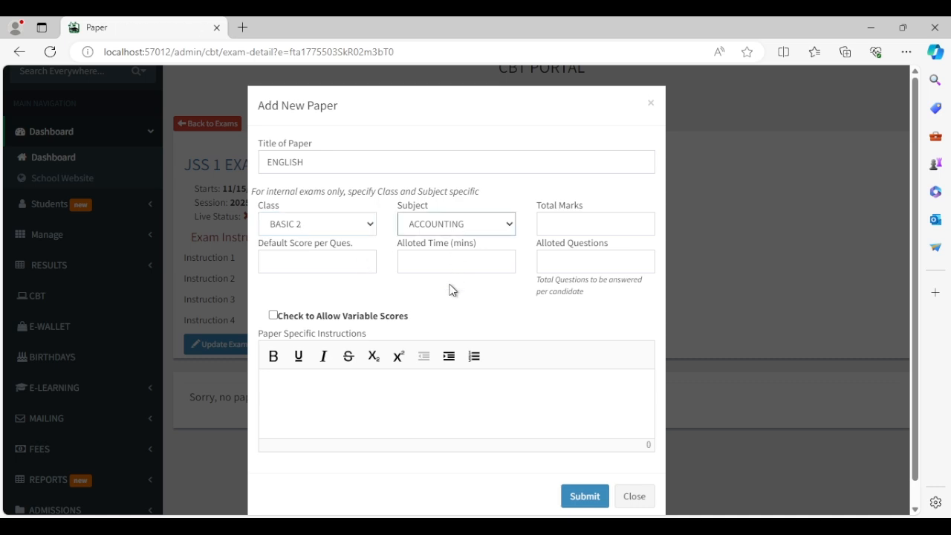
left_click(448, 285)
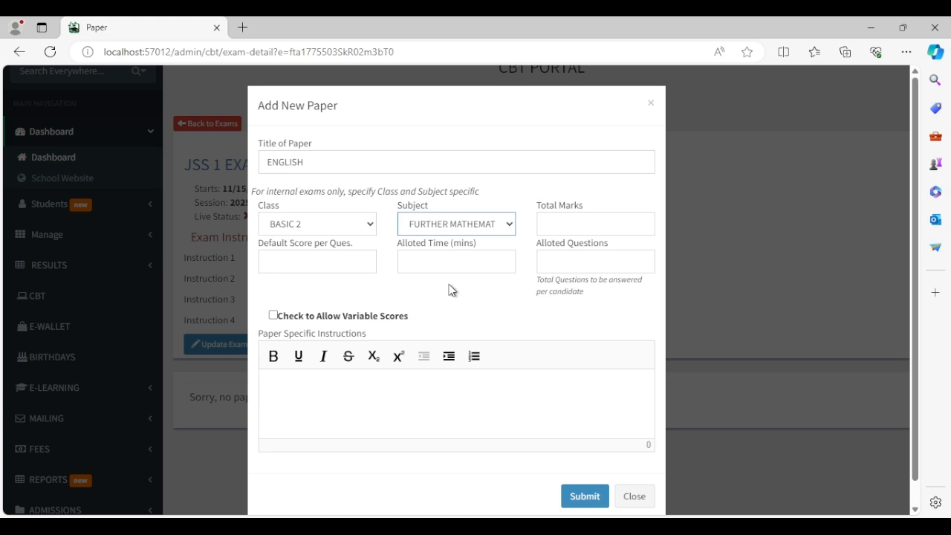
left_click(335, 220)
left_click(357, 250)
left_click(432, 225)
left_click(432, 263)
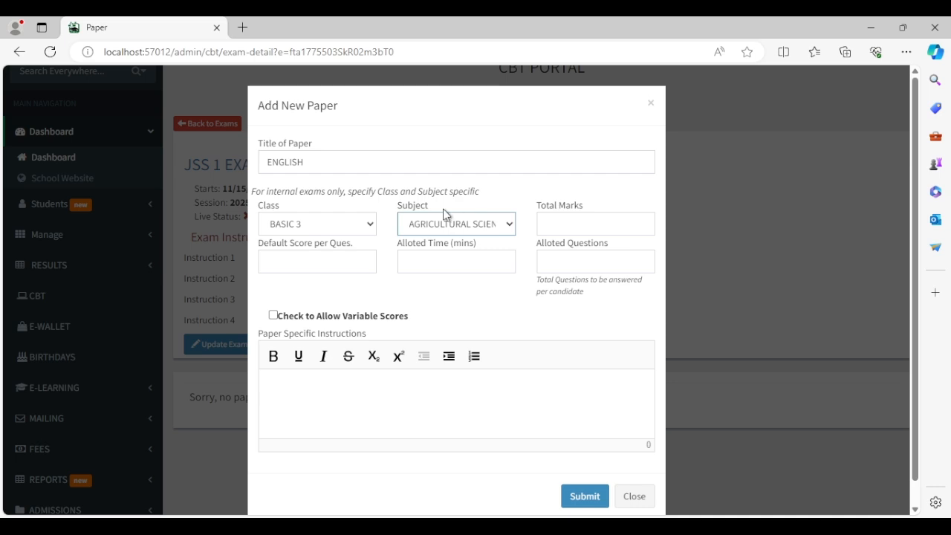
left_click(559, 217)
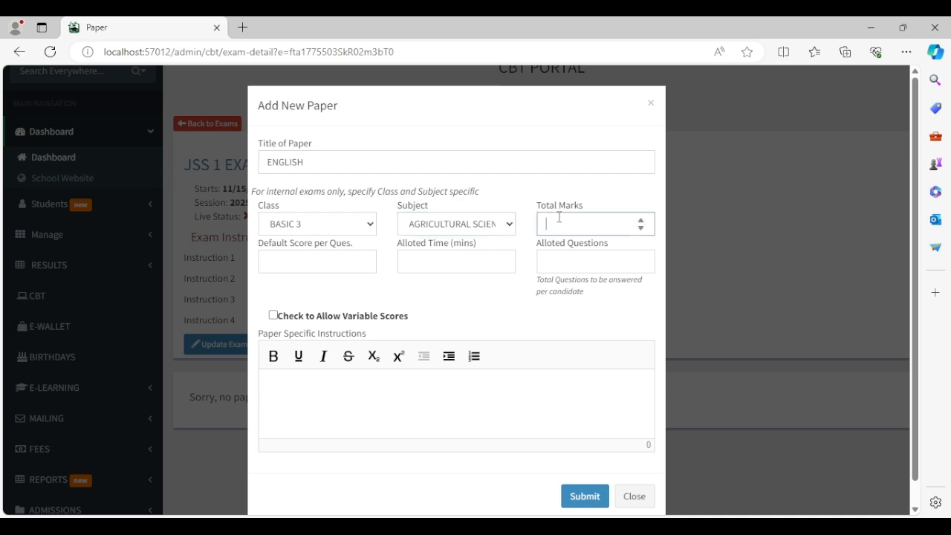
left_click(496, 229)
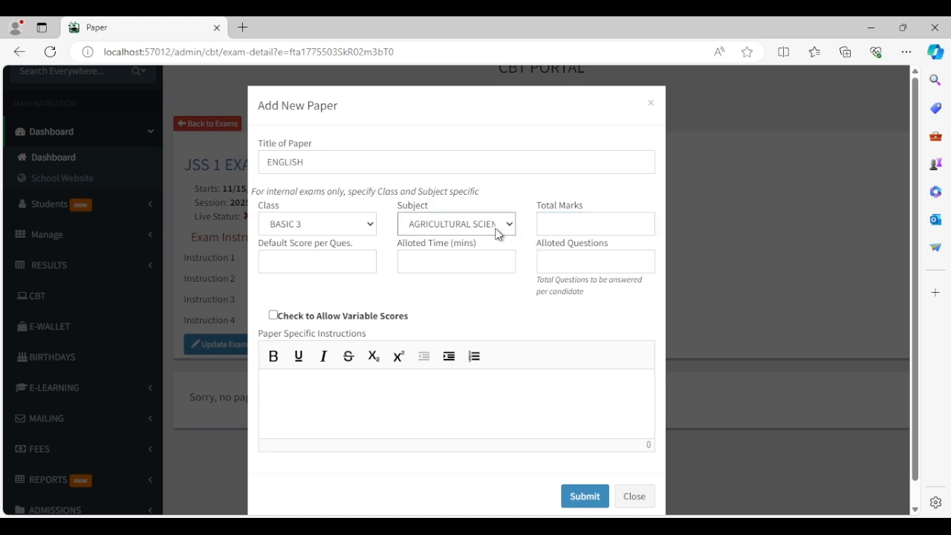
left_click(595, 231)
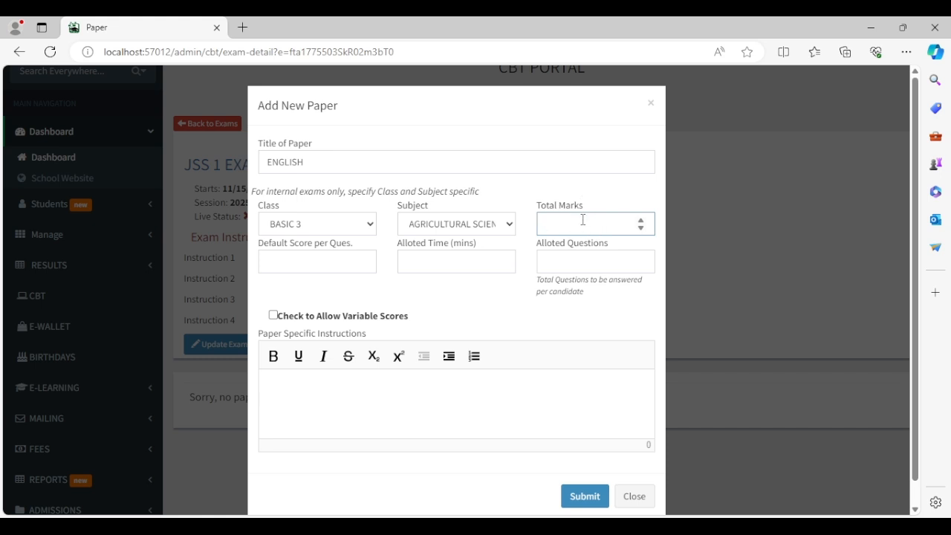
Enter 60 total marks, 5 marks per question and 10 minutes allotted time.
type("60")
left_click(295, 267)
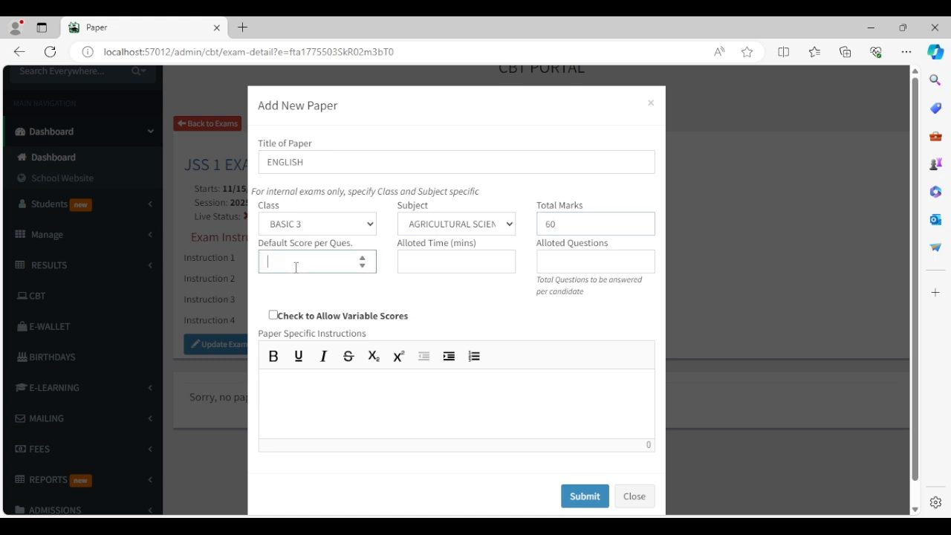
type("5")
left_click(430, 262)
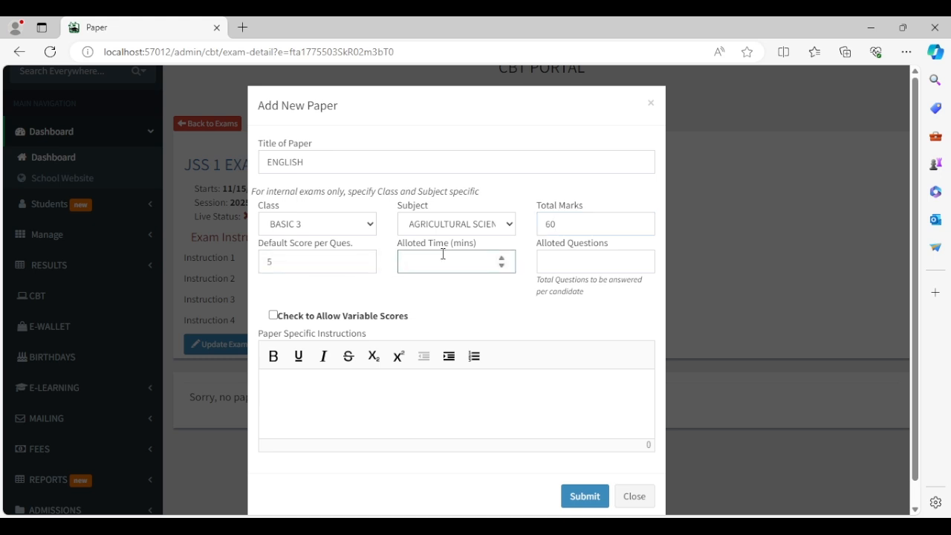
type("10")
left_click(580, 259)
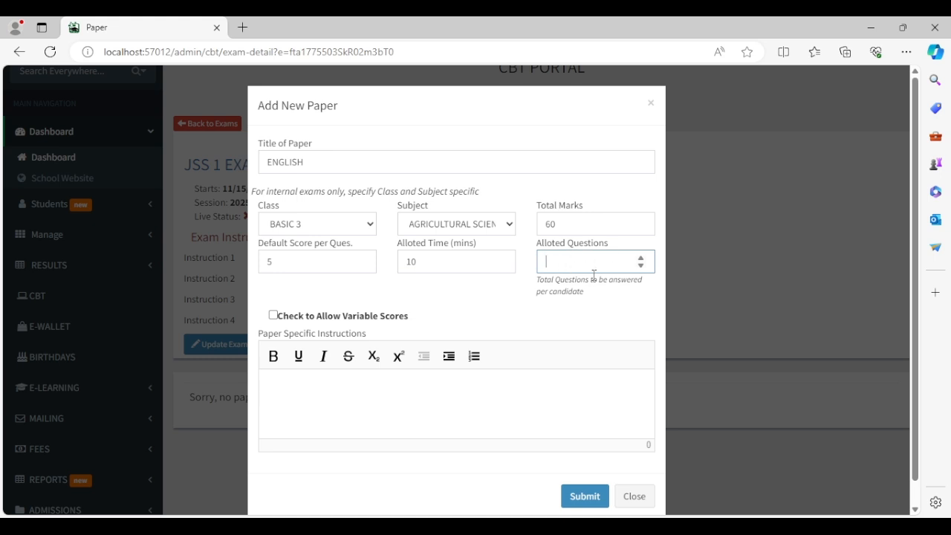
left_click_drag(560, 222, 541, 224)
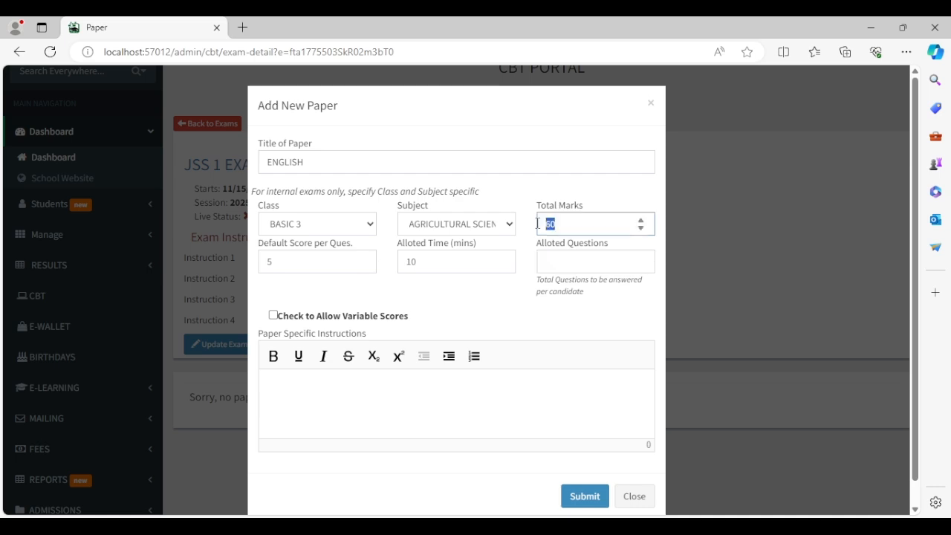
left_click(283, 260)
left_click(450, 292)
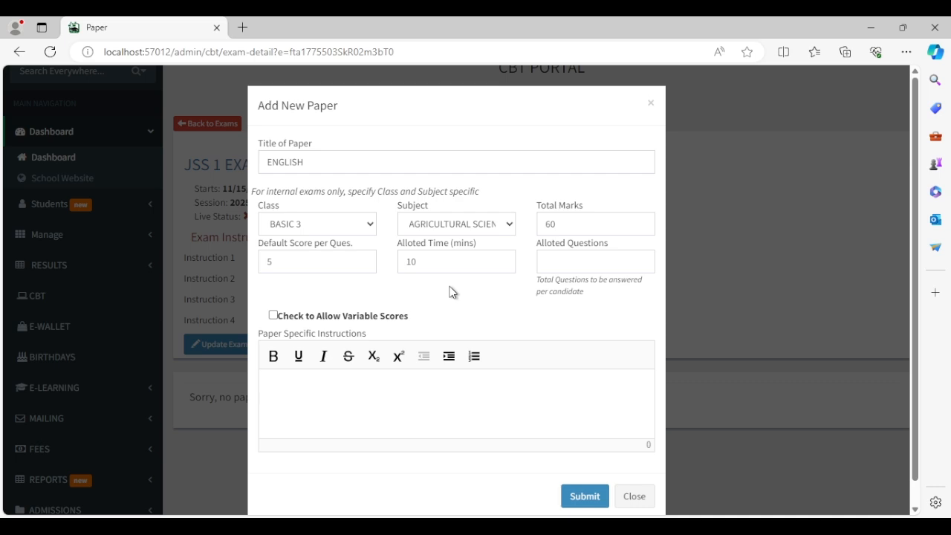
key("alt+Tab")
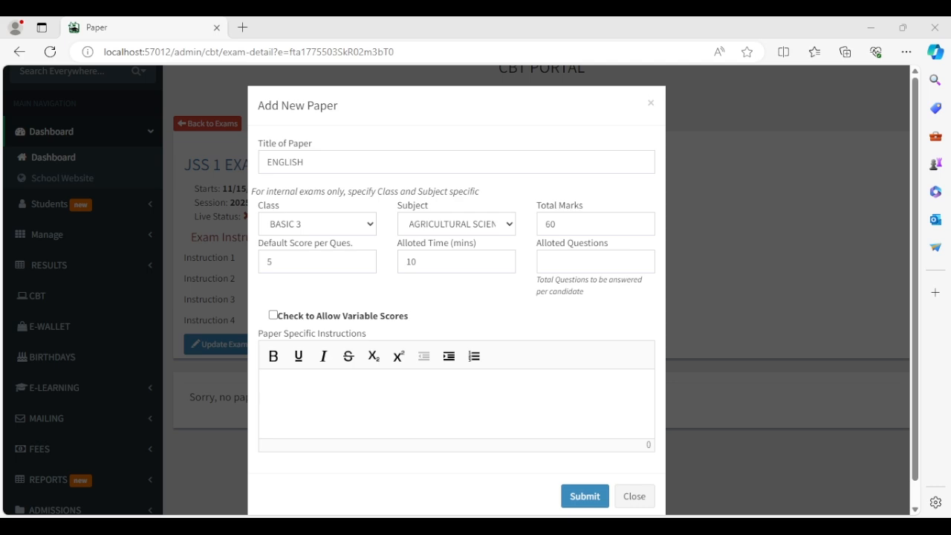
key("alt+Tab")
Set 12 allotted questions and tick Allow Variable Scores.
left_click(562, 269)
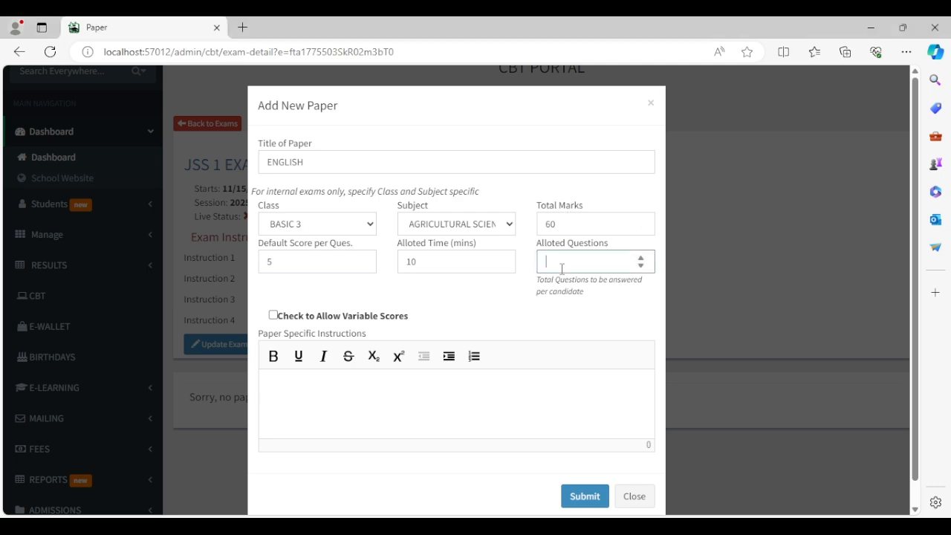
type("12")
left_click(418, 300)
left_click(405, 412)
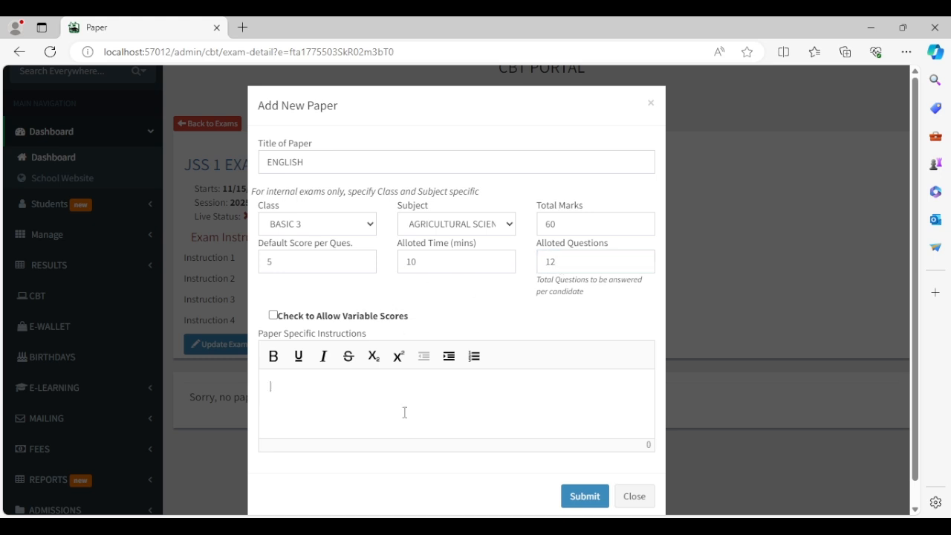
left_click(364, 316)
left_click(364, 316)
left_click(364, 317)
left_click_drag(586, 260, 548, 260)
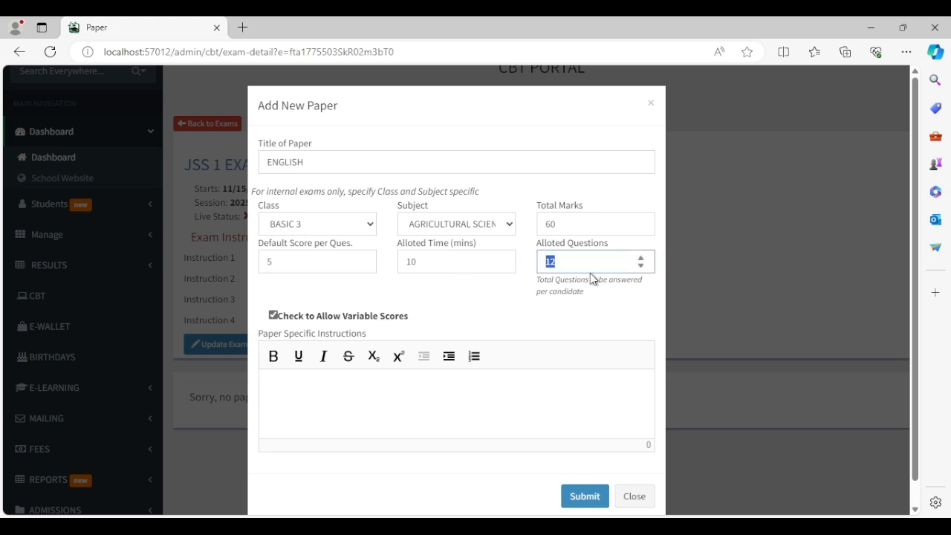
left_click(520, 301)
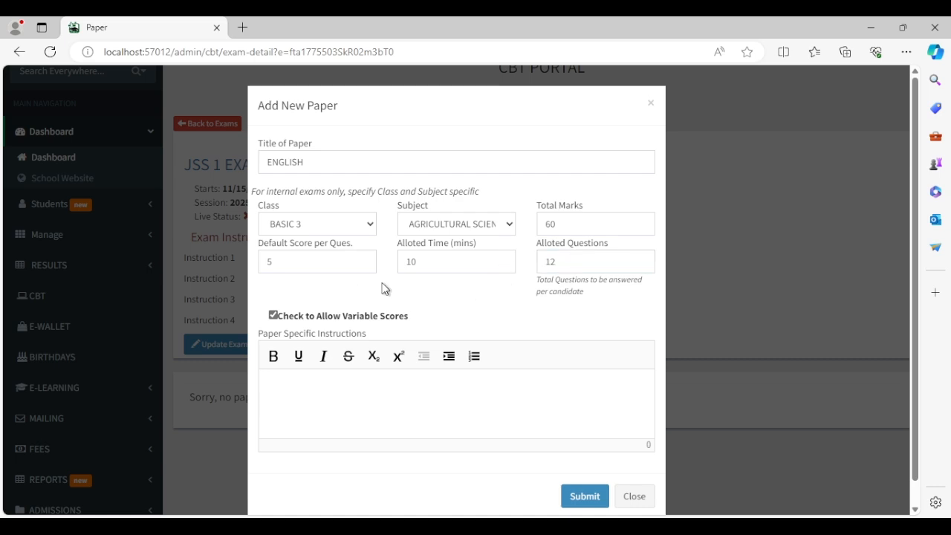
left_click(581, 228)
left_click_drag(582, 228, 500, 231)
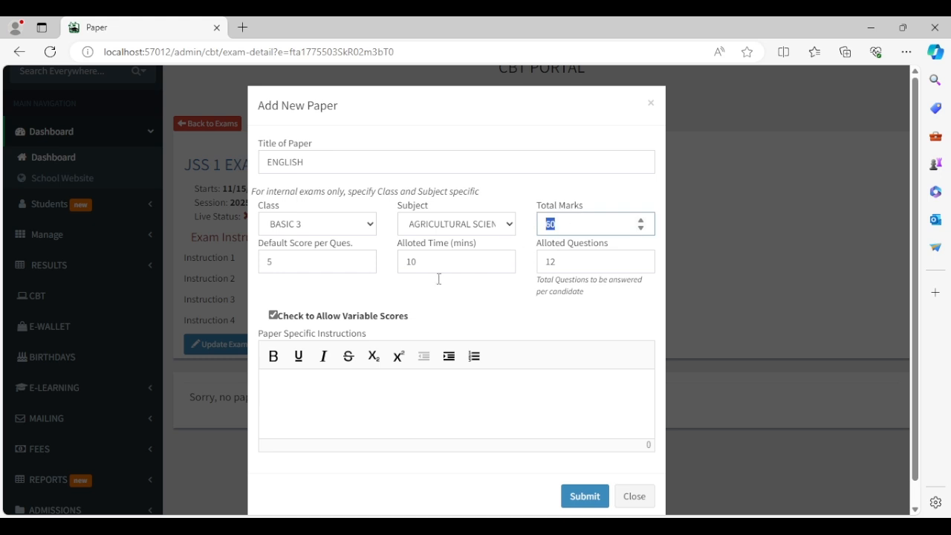
Type 'Paper Instruction 1' in the paper-specific instructions.
left_click(431, 395)
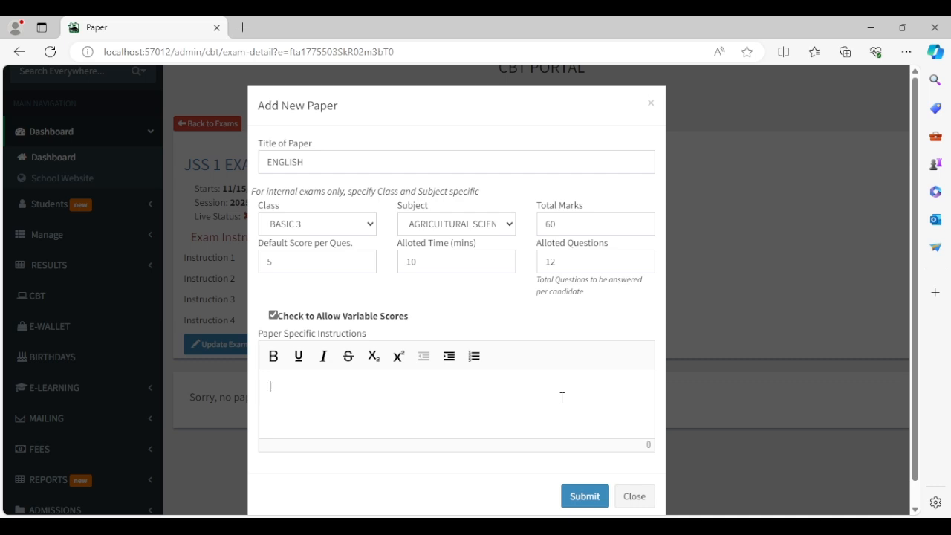
type("Instruction ")
type("pAPER")
key("BackSpace")
key("BackSpace")
key("BackSpace")
key("BackSpace")
key("BackSpace")
type("Paper")
left_click(562, 397)
type("1")
Add a second line 'Paper Instruction 2' and submit the ENGLISH paper.
key("ctrl+a")
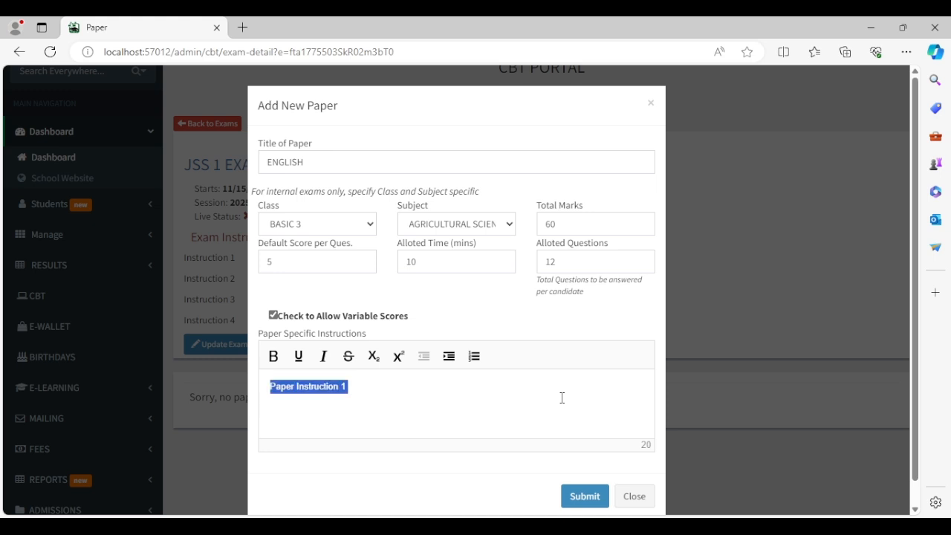
key("ctrl+c")
key("Right")
key("Return")
key("ctrl+v")
key("BackSpace")
type("2")
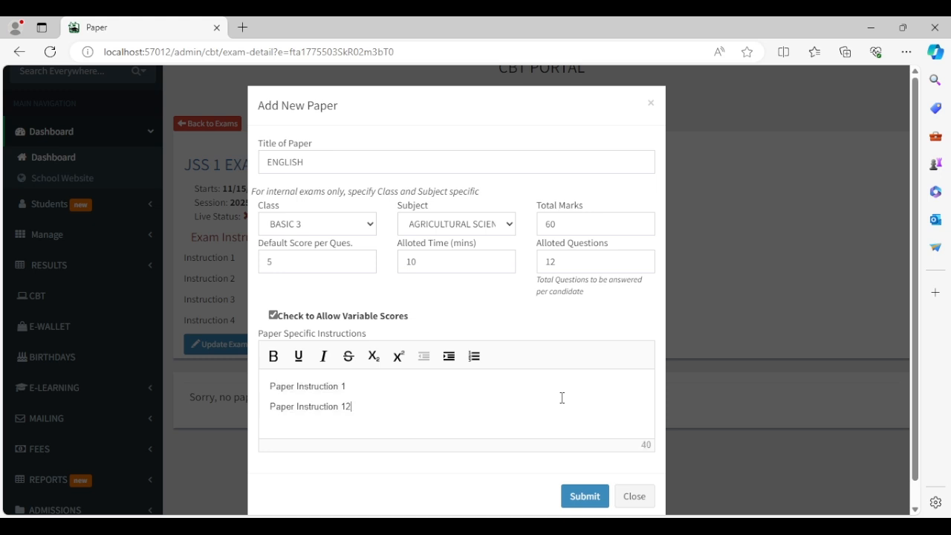
key("BackSpace")
key("BackSpace")
type("2")
left_click(585, 501)
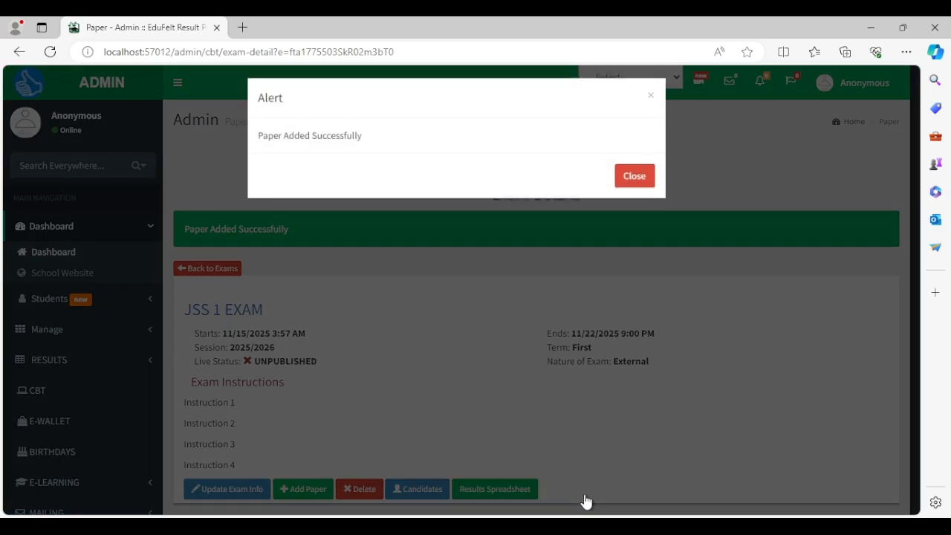
Open the ENGLISH paper's Questions page: 10 minutes, 12 allotted questions, none added yet.
left_click(631, 192)
scroll(508, 310, "down", 3)
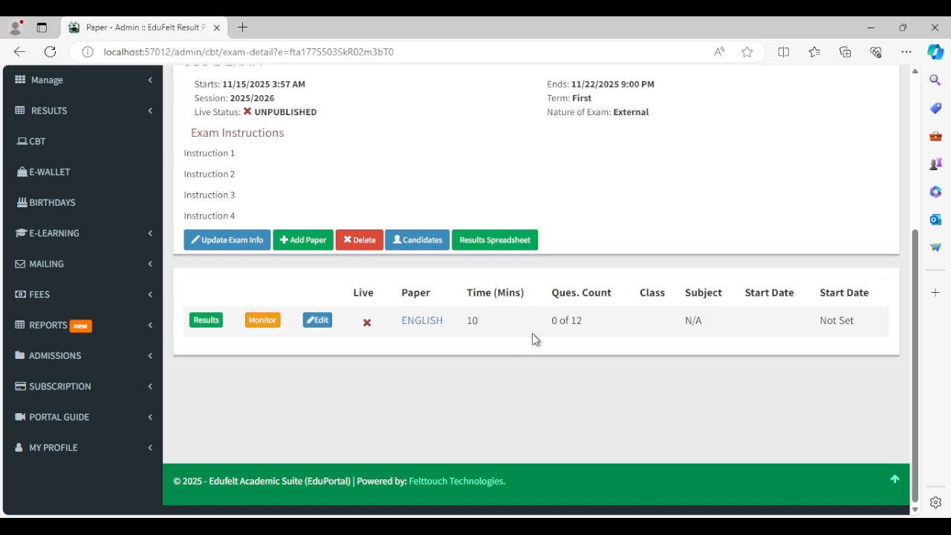
left_click(425, 320)
scroll(475, 388, "down", 2)
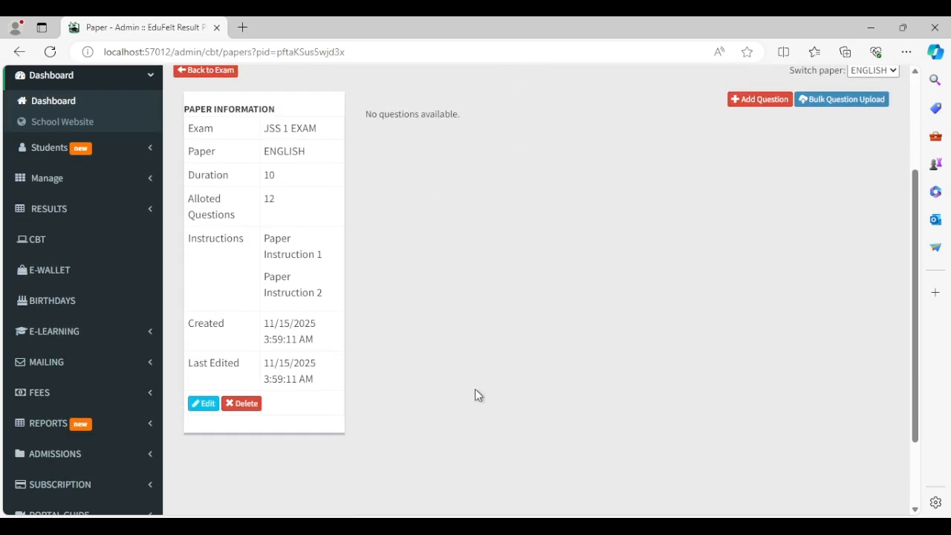
left_click(225, 72)
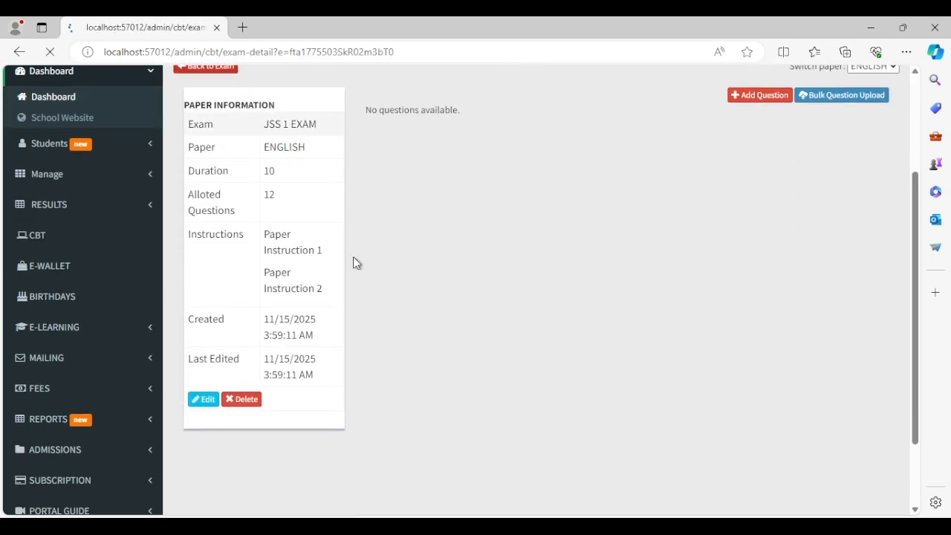
scroll(451, 354, "down", 3)
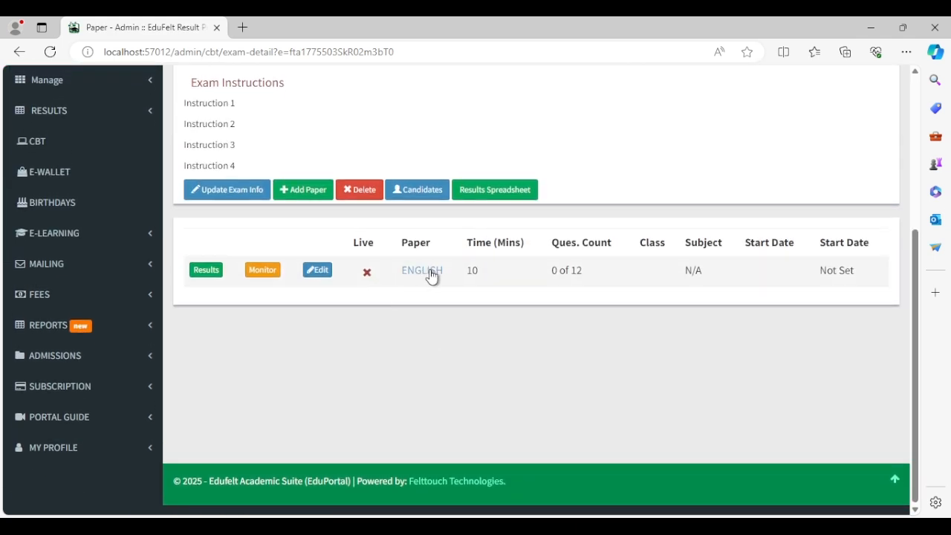
left_click(429, 272)
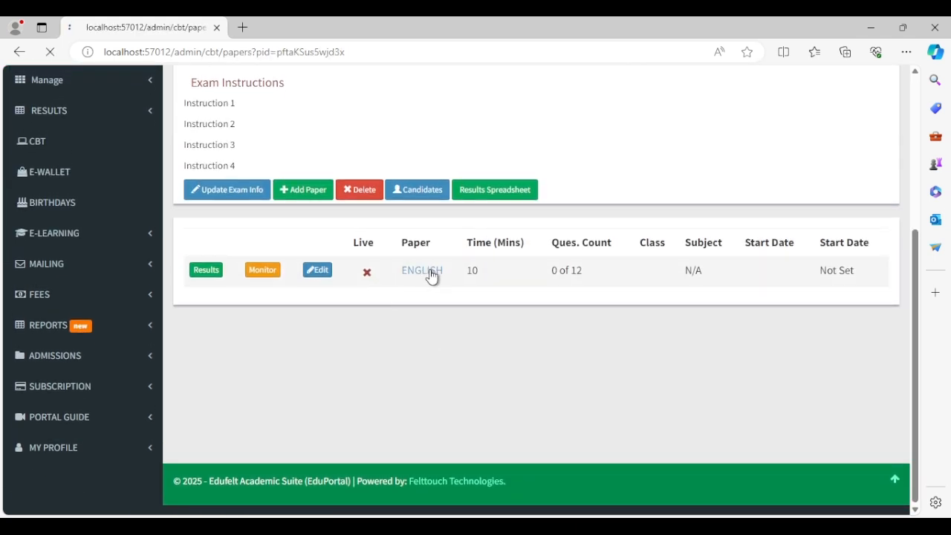
scroll(573, 338, "down", 3)
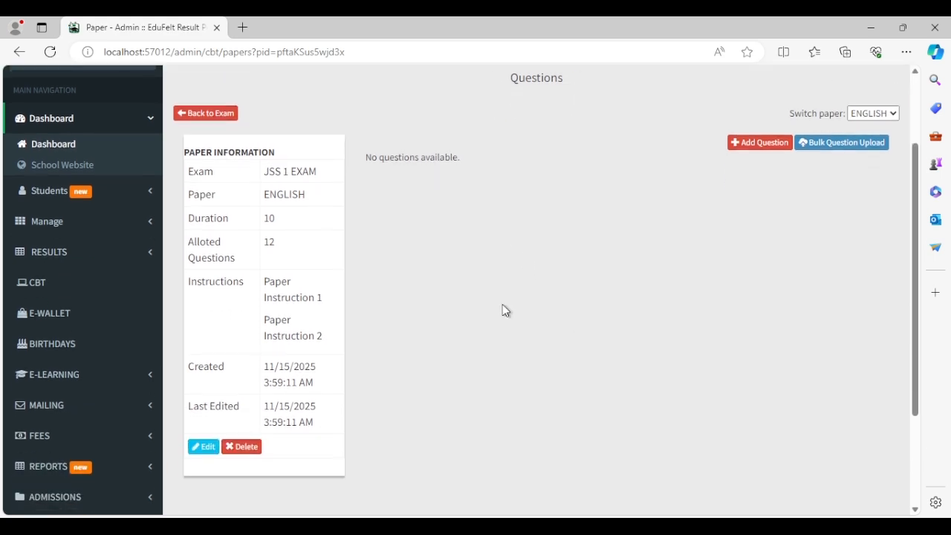
scroll(318, 357, "down", 1)
scroll(315, 357, "up", 1)
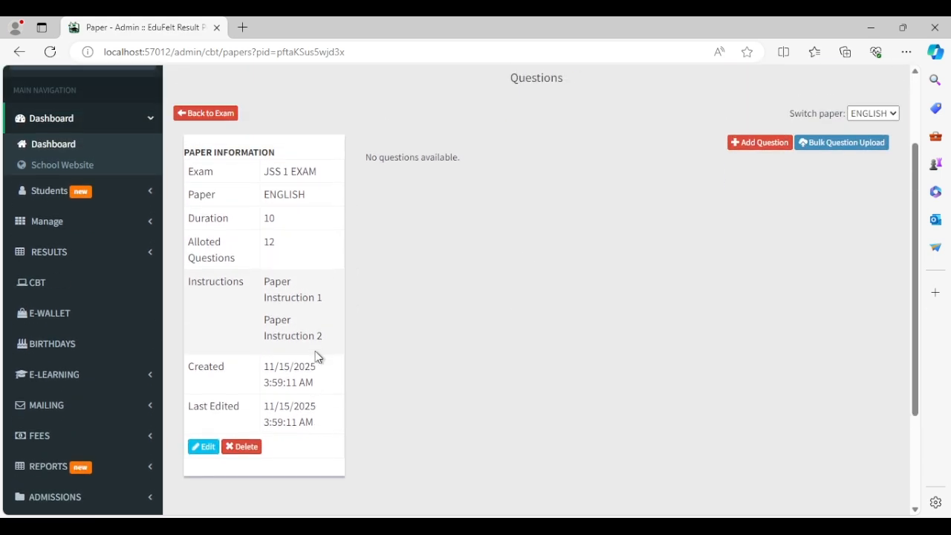
scroll(520, 319, "up", 1)
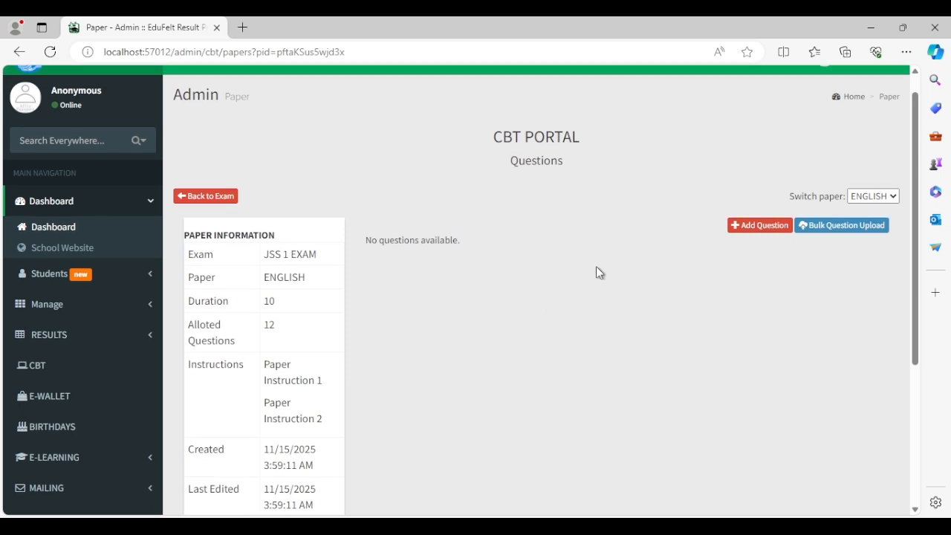
Start a new question for the ENGLISH paper, showing Question 1 of 12.
left_click(762, 226)
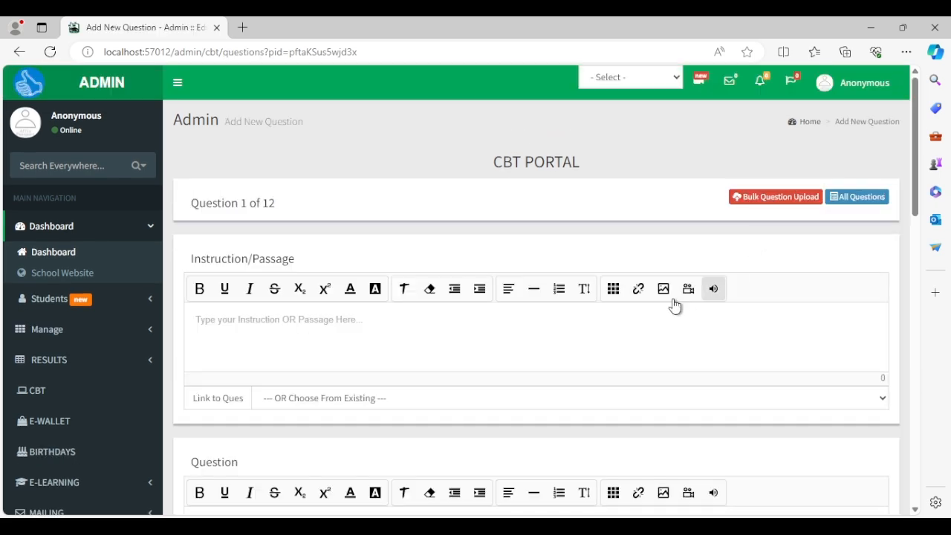
scroll(631, 307, "down", 1)
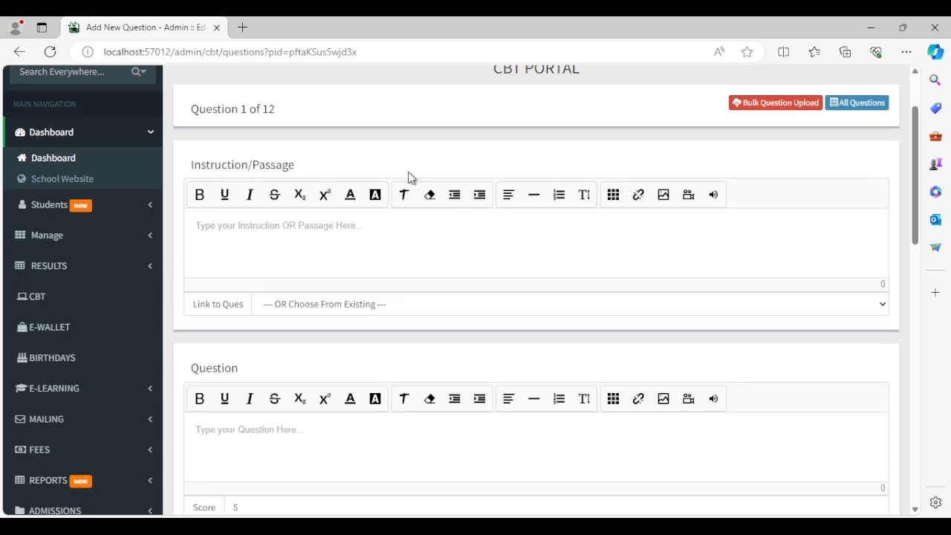
left_click_drag(279, 110, 239, 106)
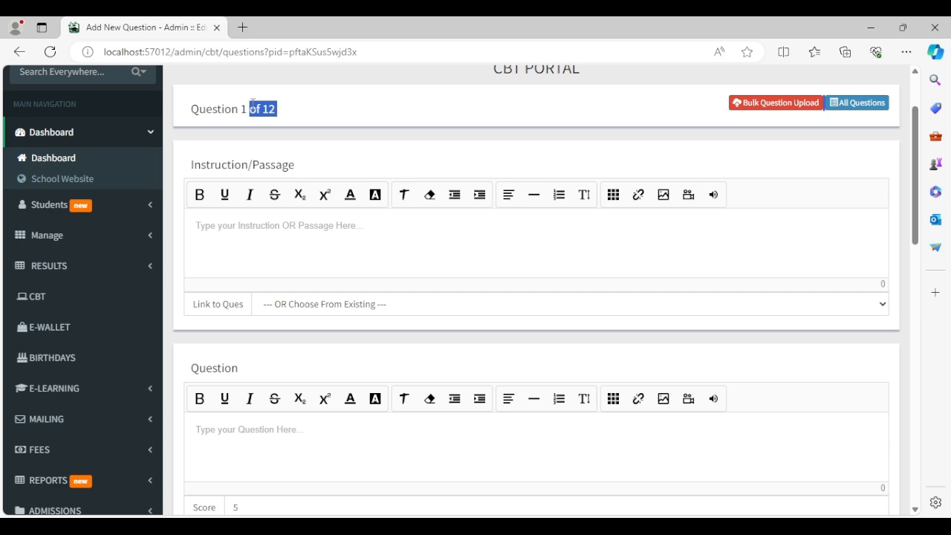
left_click(344, 103)
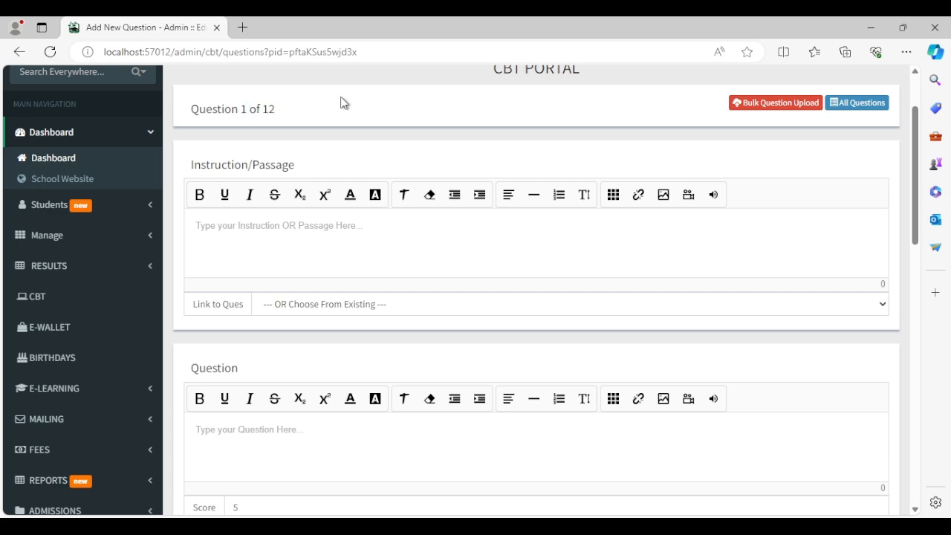
Write the passage 'Here is a passage to the question. read here and answer the question'.
left_click(316, 256)
type("s")
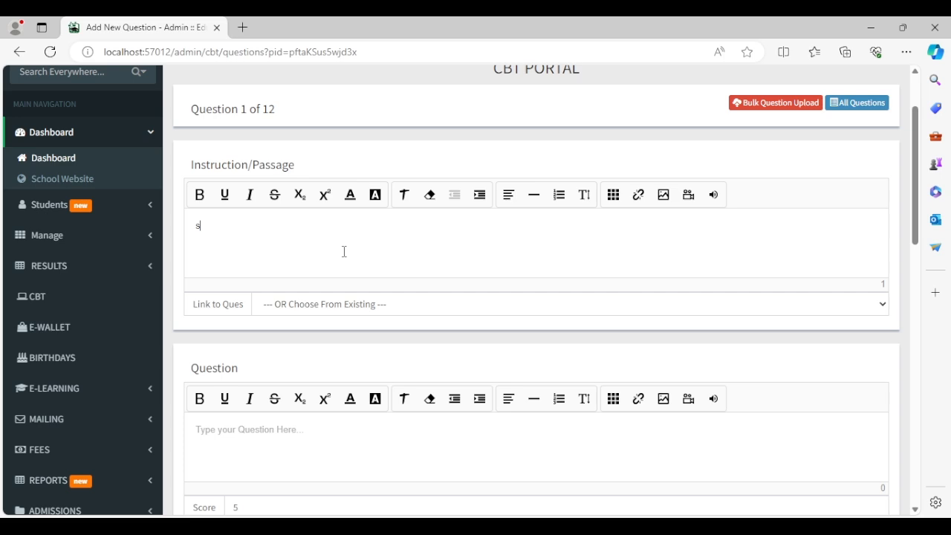
key("BackSpace")
type("Here is a passage to ")
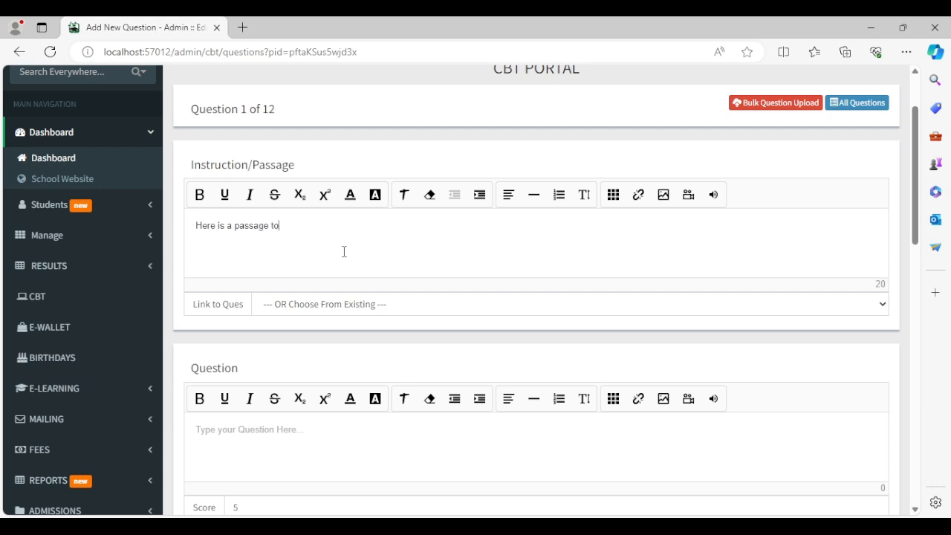
type("the question. read here and answer ")
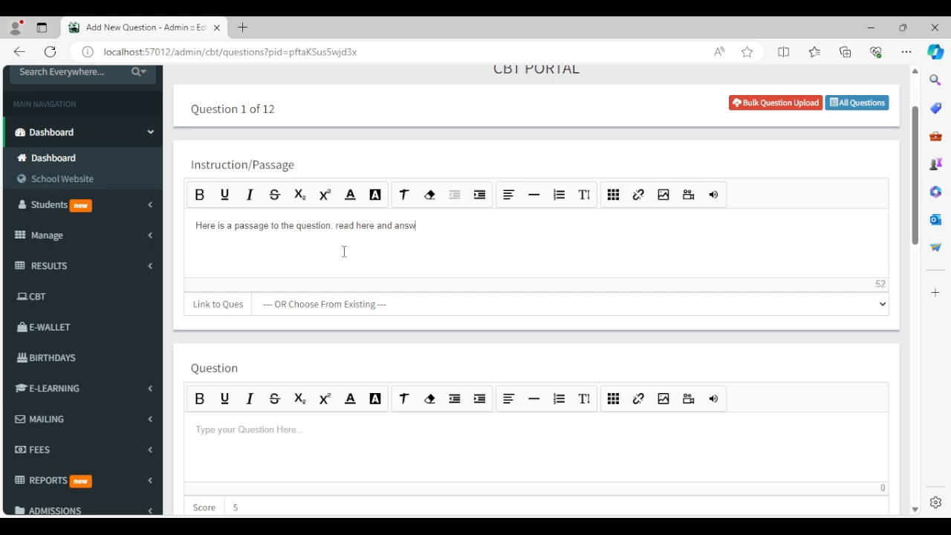
type("the question")
scroll(418, 314, "down", 1)
left_click(421, 295)
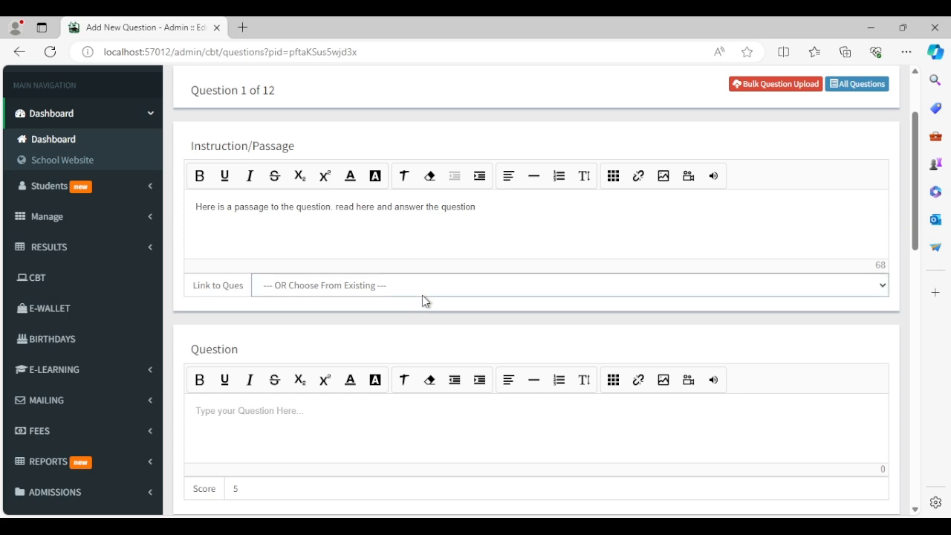
Enter the question text 'What is the name of your English Teacher'.
scroll(435, 324, "down", 2)
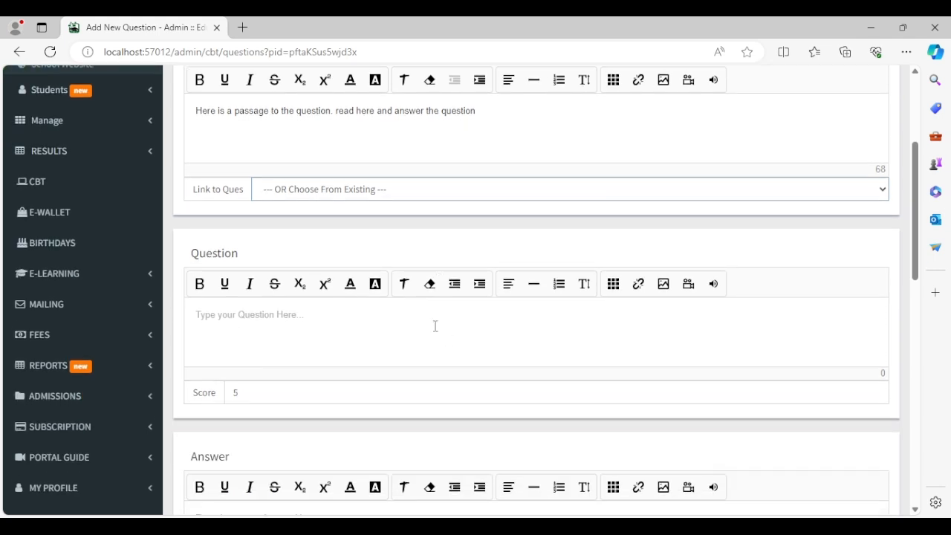
left_click(383, 346)
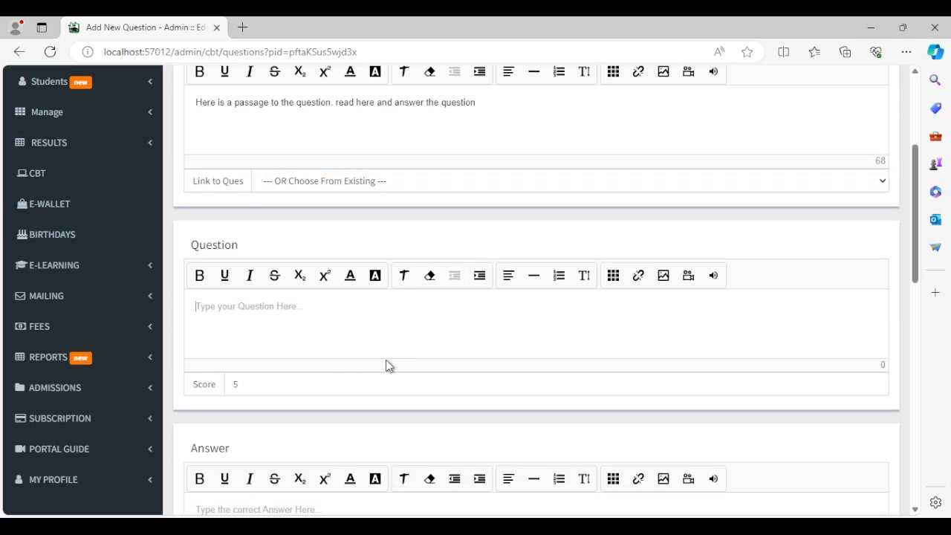
type("What ")
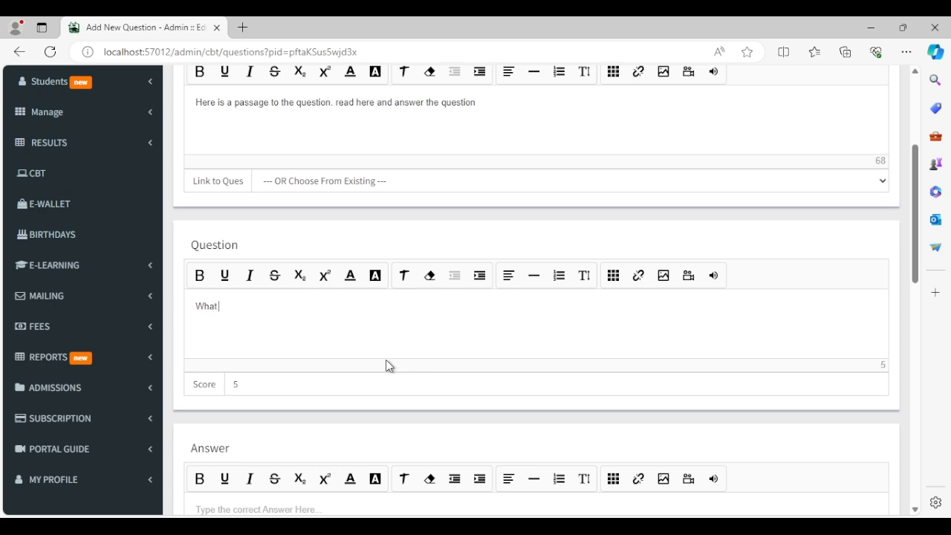
type("is the name of your English Tea")
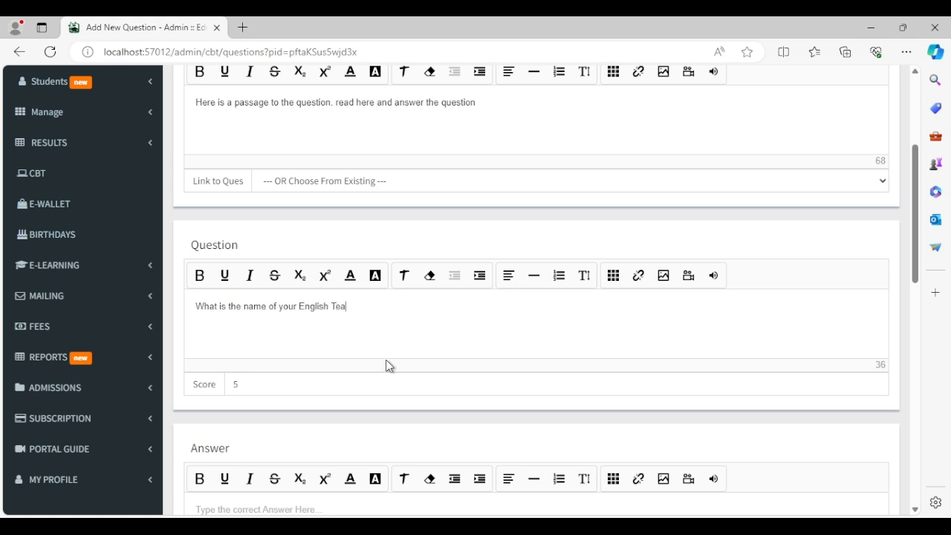
type("cher")
Change the question's score from 5 to 6.
left_click(493, 389)
left_click_drag(291, 392, 149, 389)
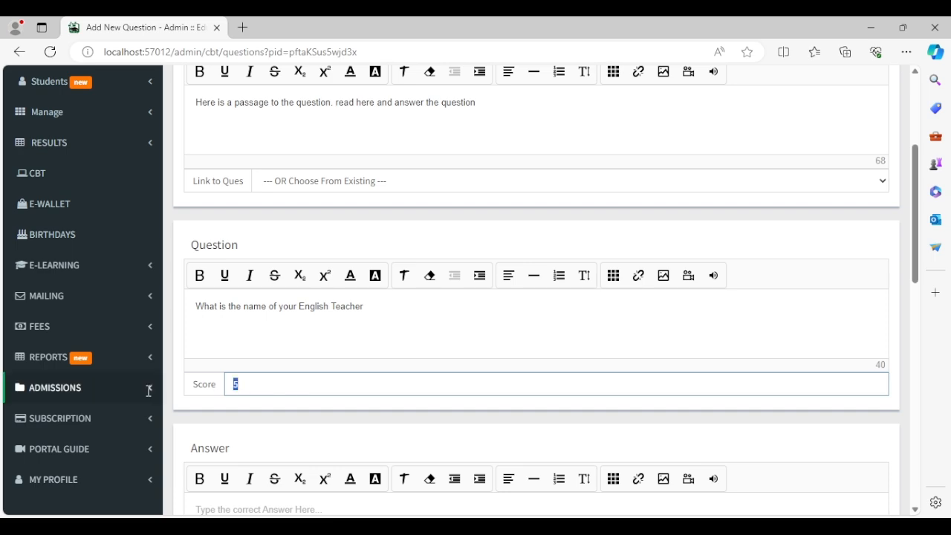
left_click_drag(326, 384, 191, 389)
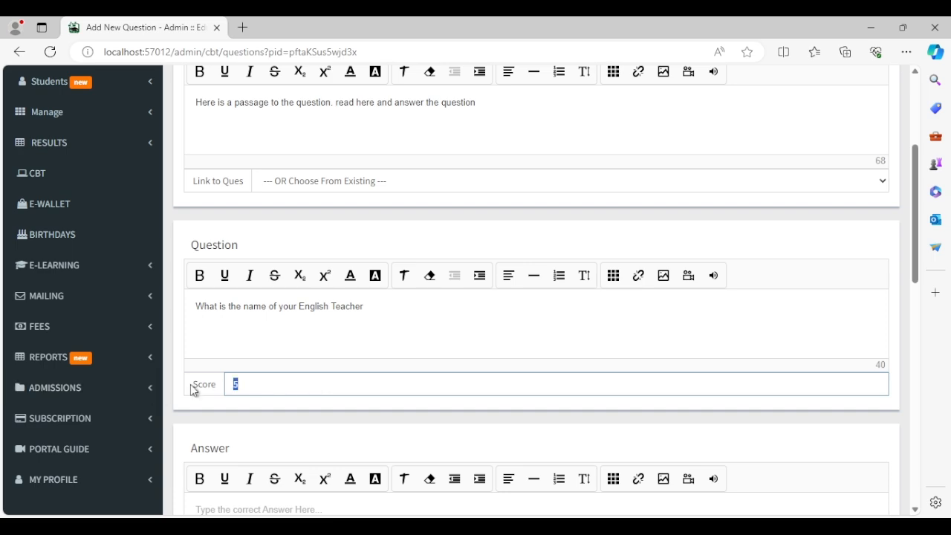
type("6")
scroll(313, 439, "down", 3)
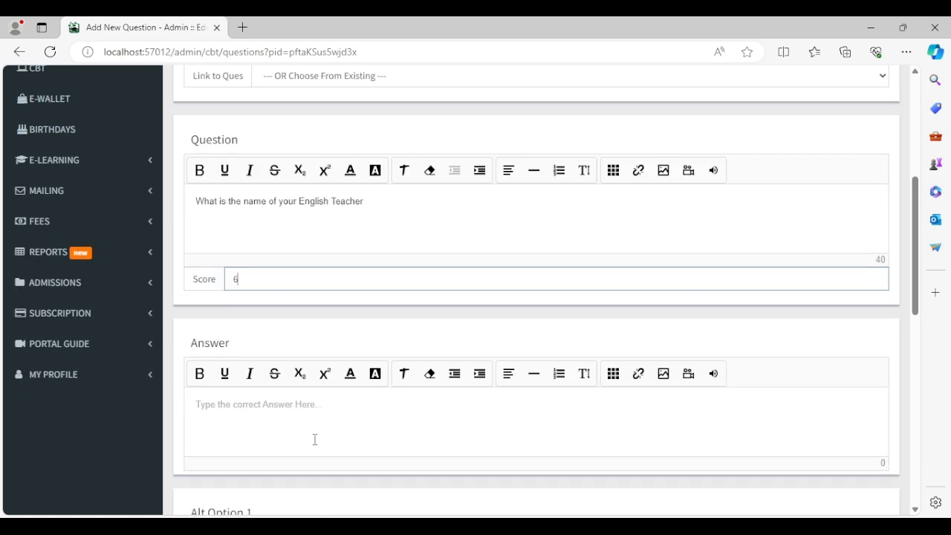
Focus the correct-answer field and clear the stray characters 4, 3 and g.
left_click(294, 434)
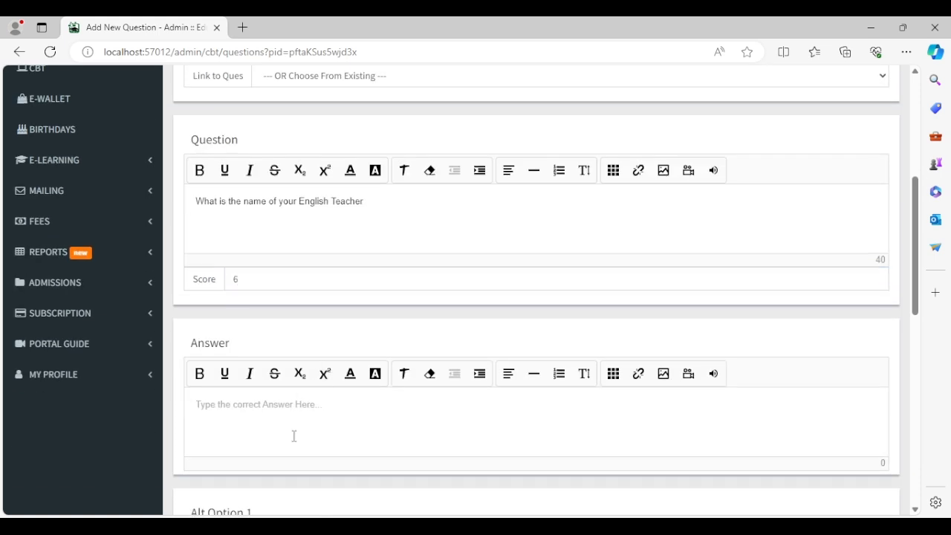
scroll(352, 338, "down", 1)
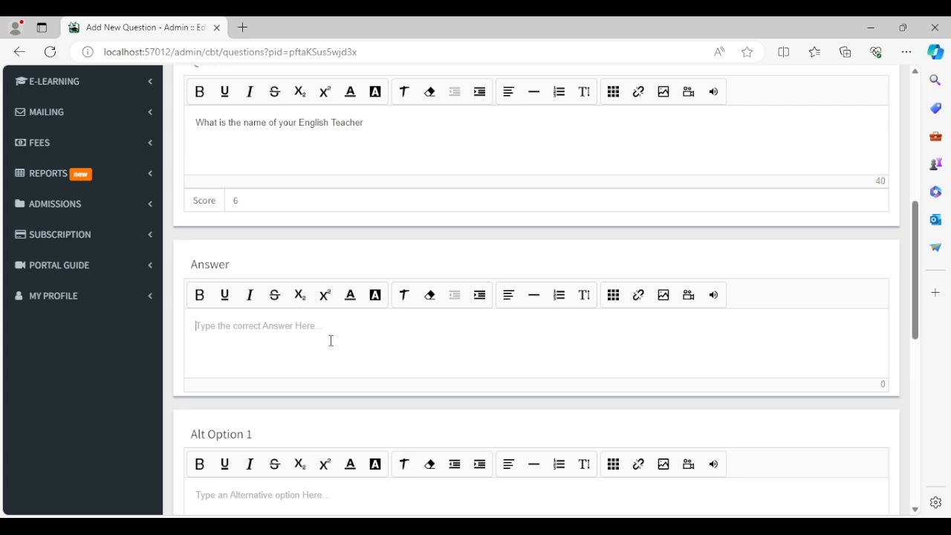
type("4")
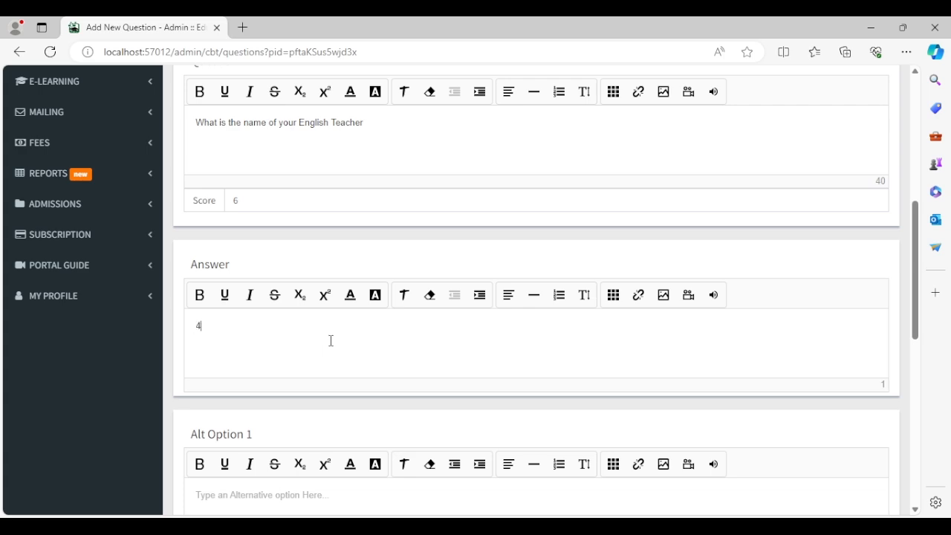
key("BackSpace")
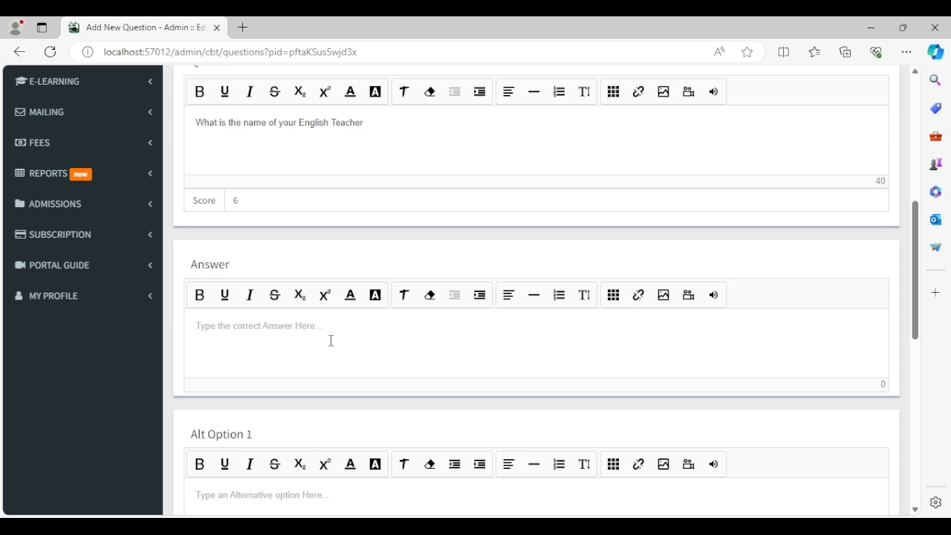
type("3")
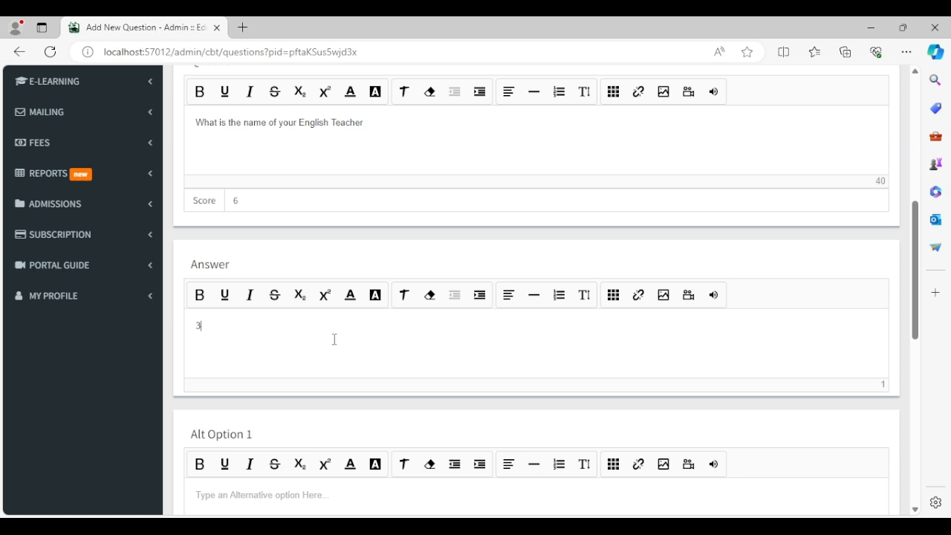
key("BackSpace")
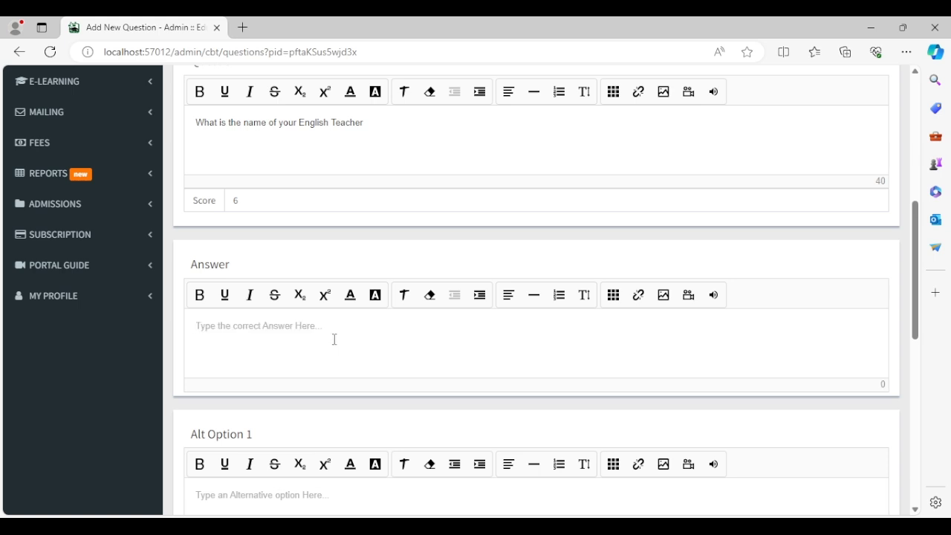
type("g")
key("BackSpace")
Enter the teacher's name as the answer and fill the first two alternative options with names.
type("John")
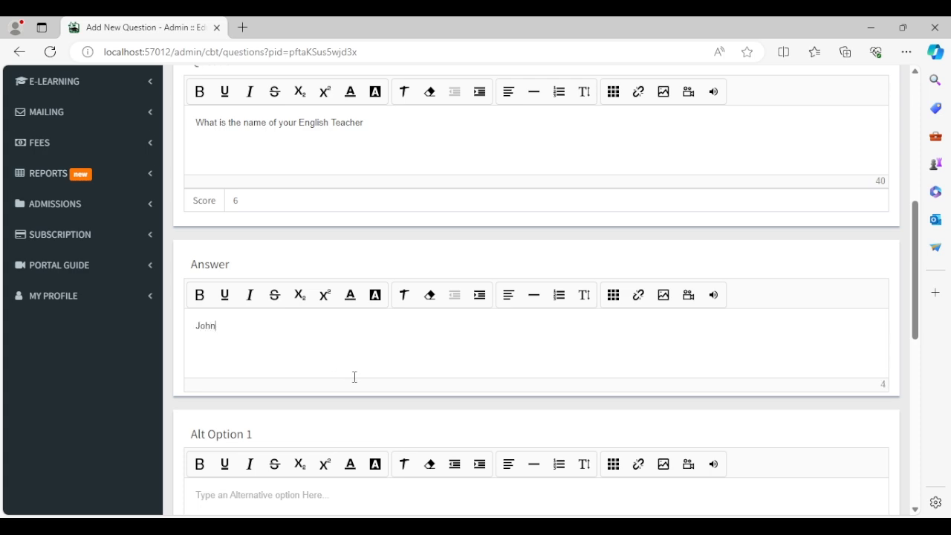
scroll(354, 376, "down", 2)
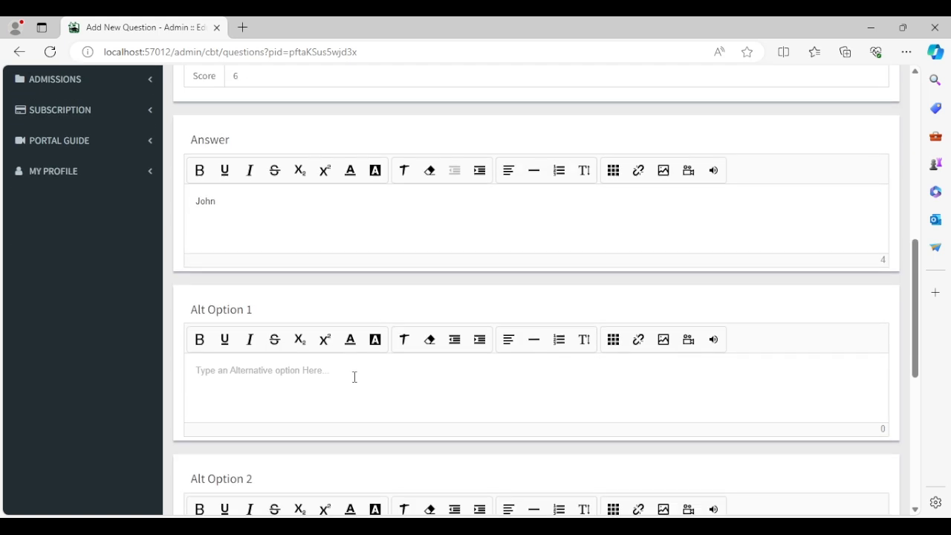
left_click(346, 401)
type("Peter")
scroll(346, 401, "down", 3)
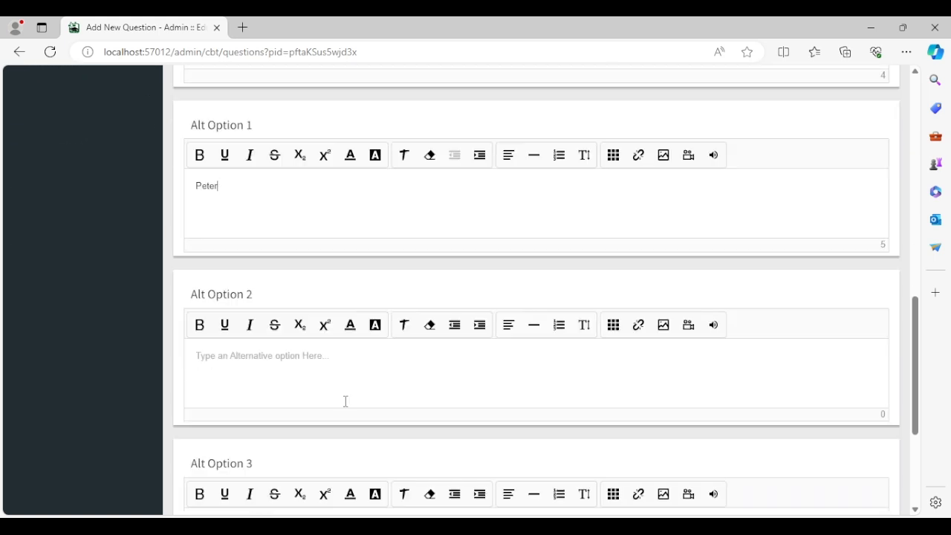
left_click(379, 360)
type("Cecelia")
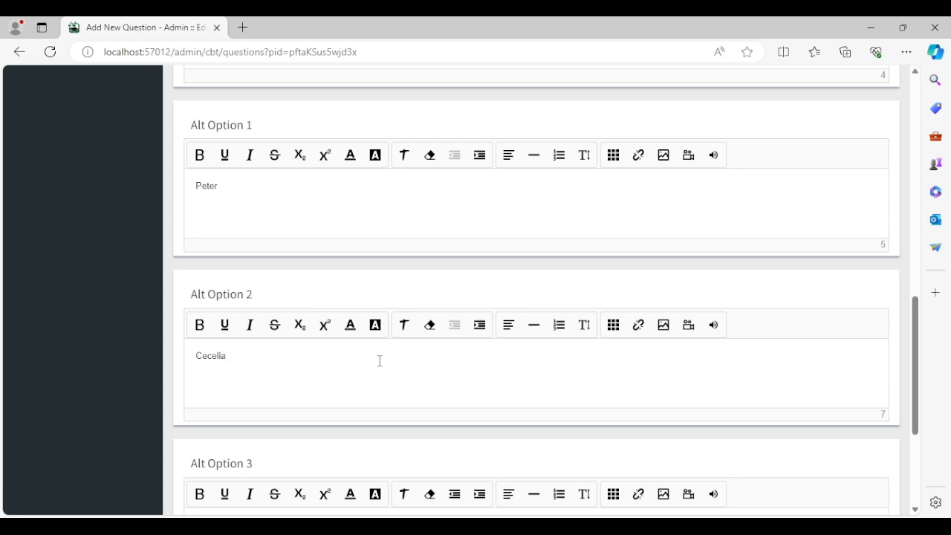
Fill the third alternative option with a name and tick 'Do not leave this page after Submitting'.
scroll(378, 360, "down", 3)
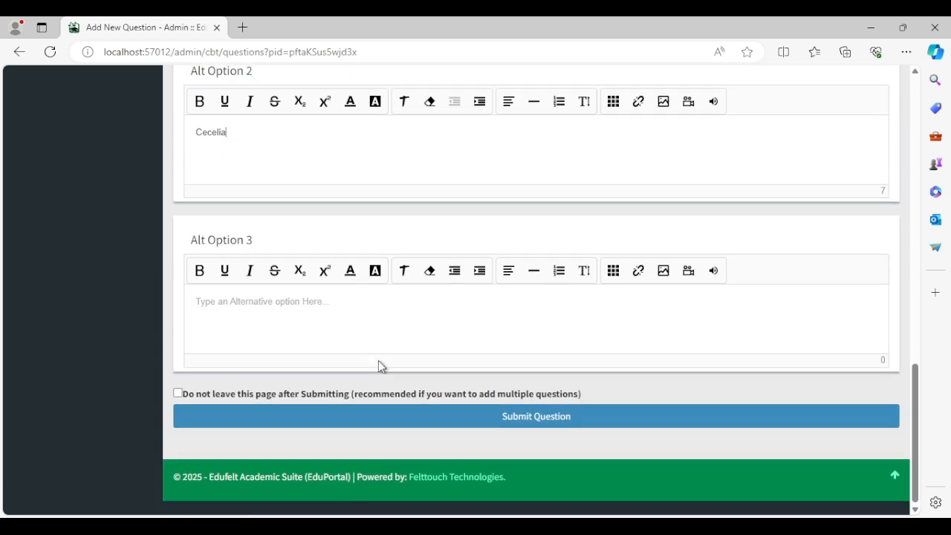
left_click(393, 347)
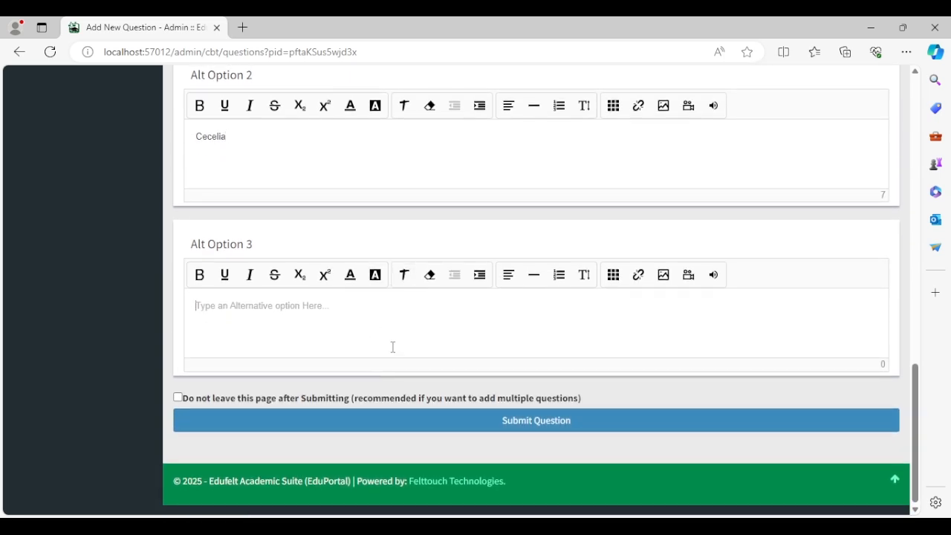
type("Mch")
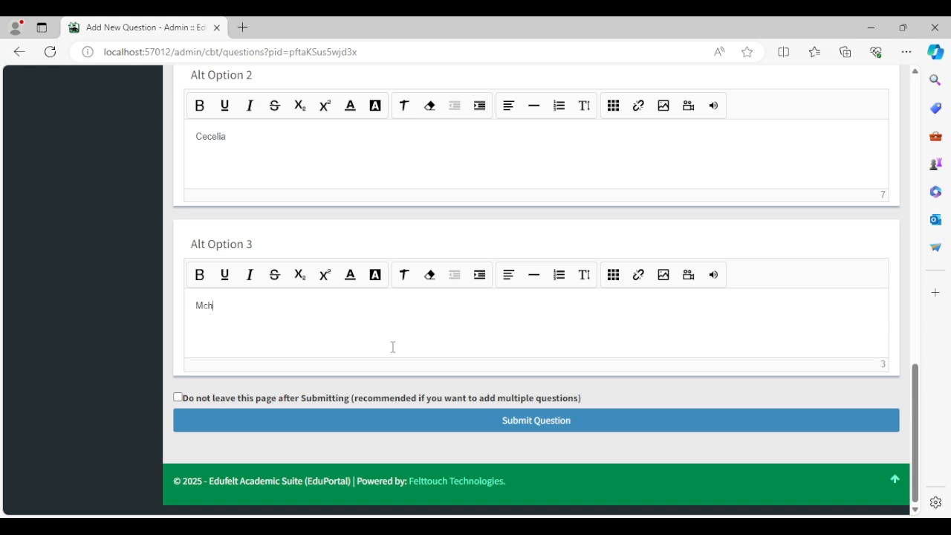
key("BackSpace")
type("ichael")
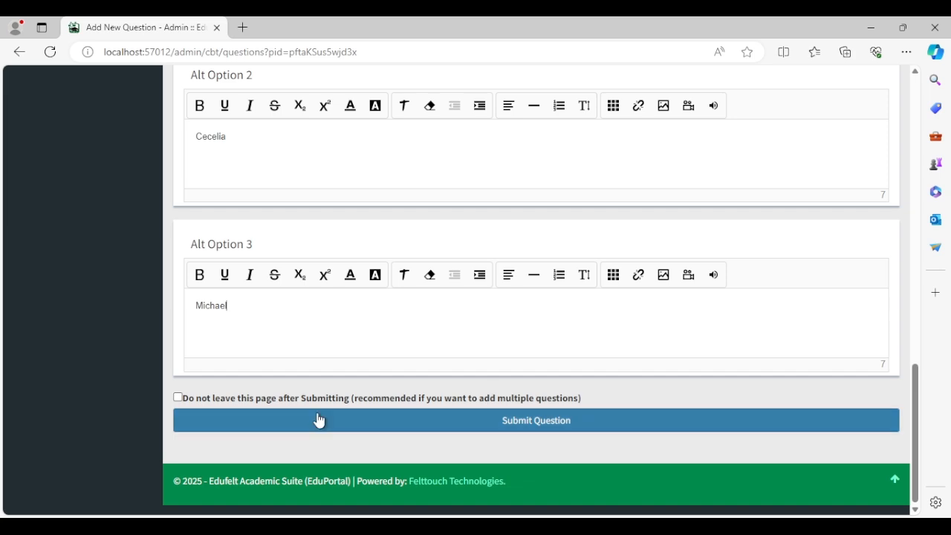
left_click(254, 401)
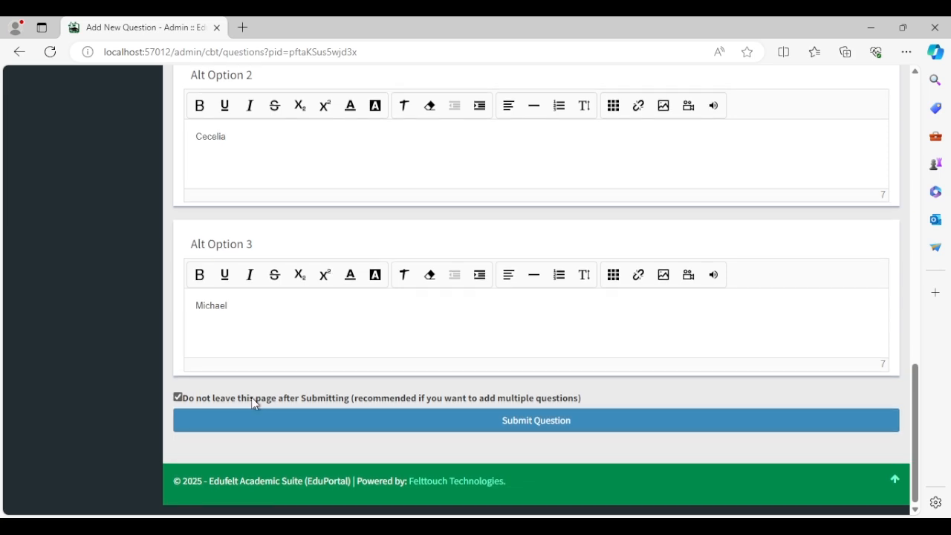
Submit question 1 and dismiss the '1 question successfully added' alert.
left_click(392, 421)
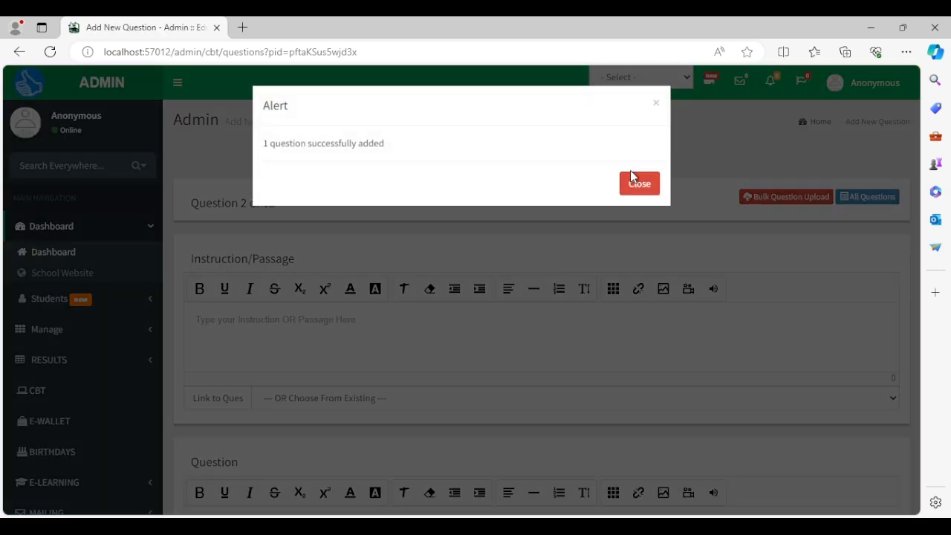
left_click(638, 175)
left_click_drag(290, 202, 198, 201)
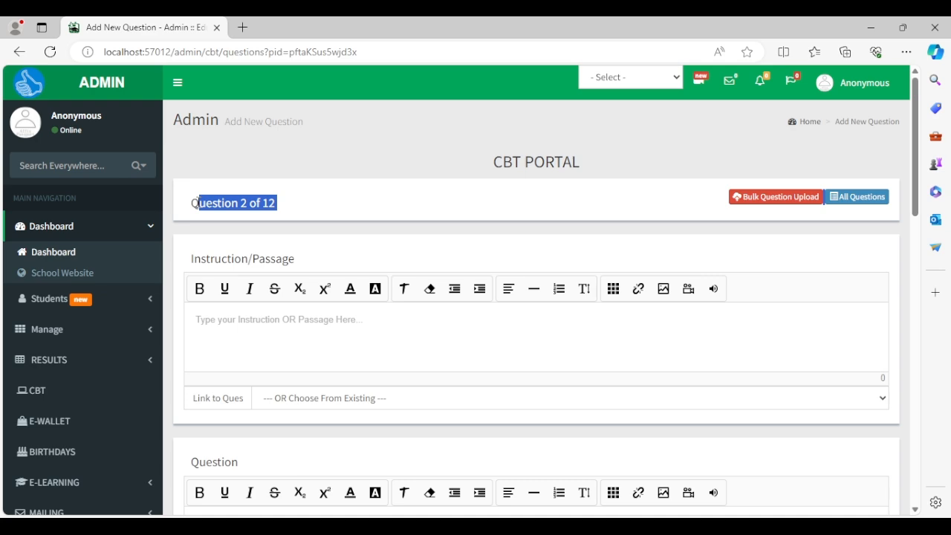
left_click(275, 196)
Review the blank Add New Question form for Question 2 of 12.
left_click(405, 343)
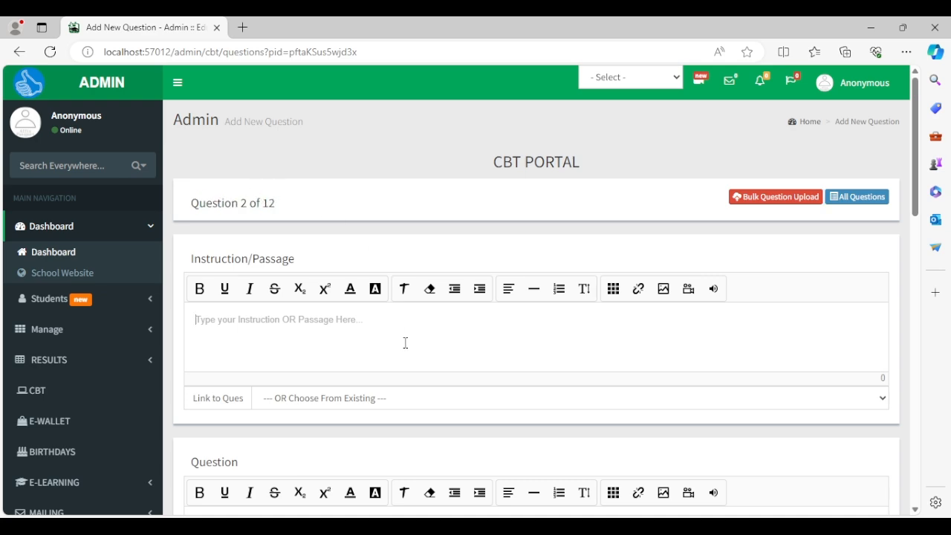
scroll(405, 343, "down", 1)
scroll(405, 342, "up", 1)
scroll(405, 343, "down", 1)
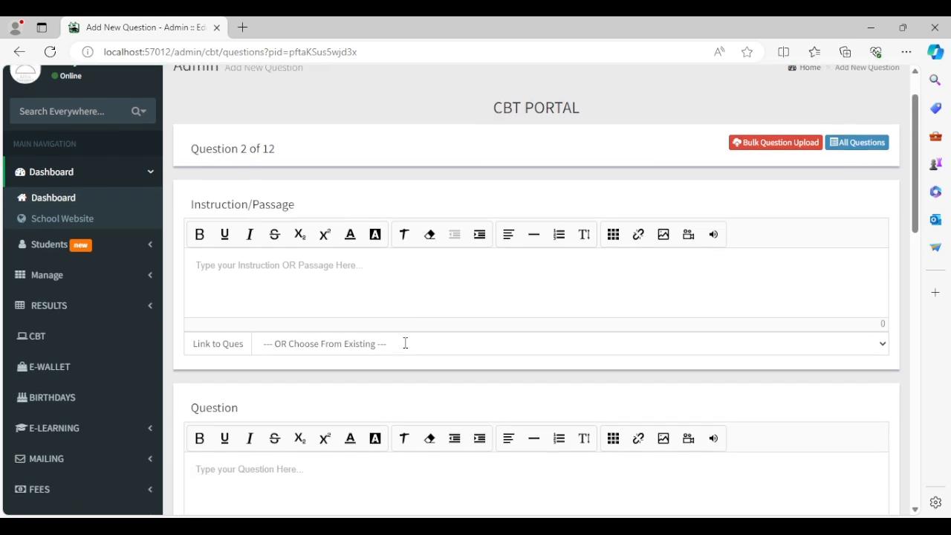
scroll(405, 342, "up", 1)
scroll(405, 343, "down", 1)
scroll(405, 343, "up", 1)
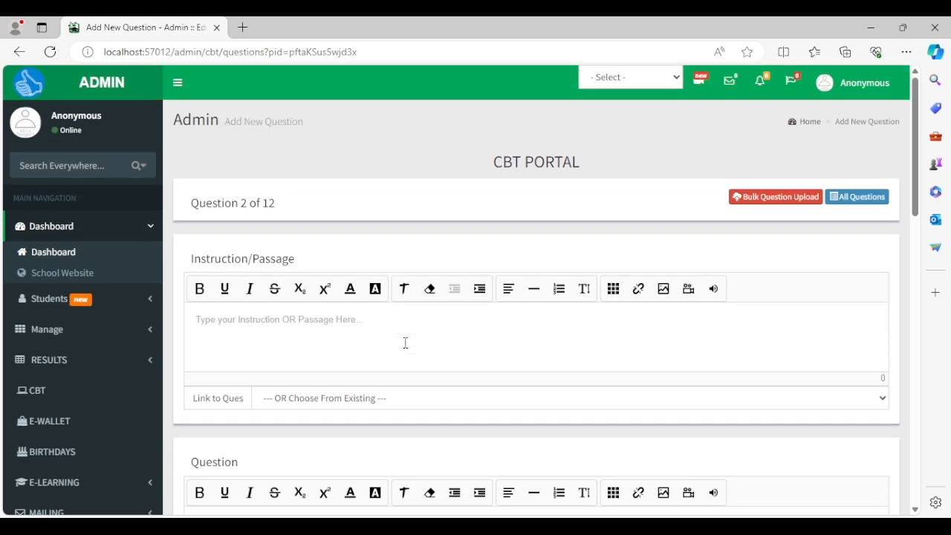
double_click(269, 202)
left_click(388, 248)
scroll(515, 344, "down", 1)
scroll(515, 344, "up", 1)
Go back via the ENGLISH paper page to JSS 1 EXAM details, showing 1 of 12 questions.
left_click(20, 54)
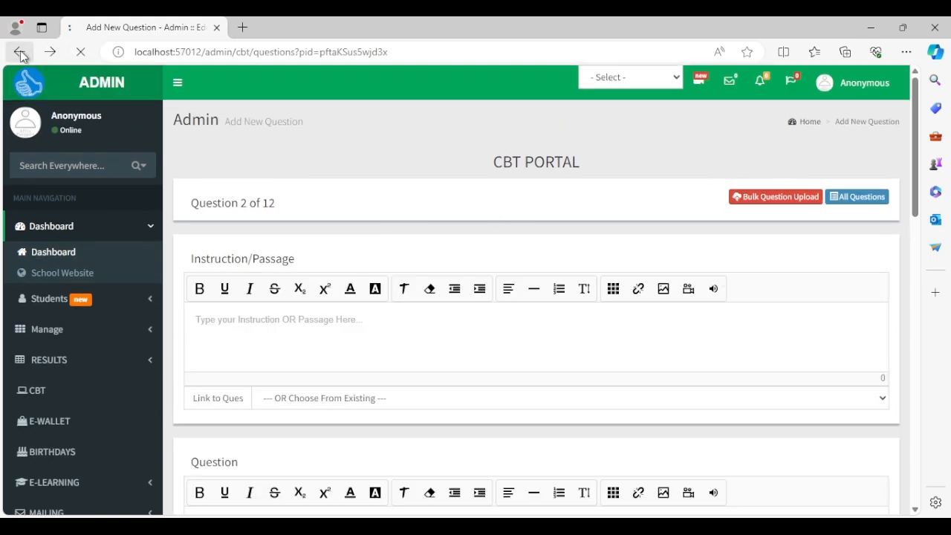
left_click(638, 181)
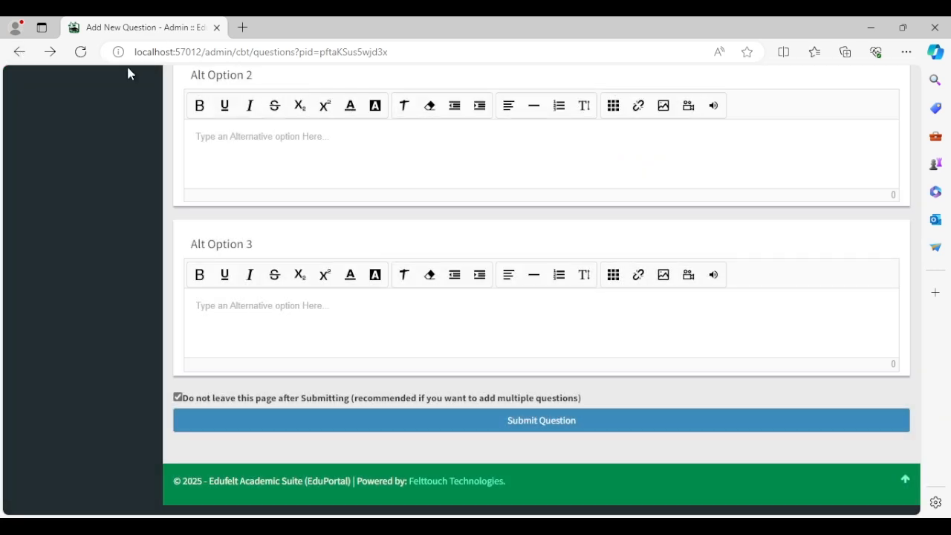
left_click(22, 52)
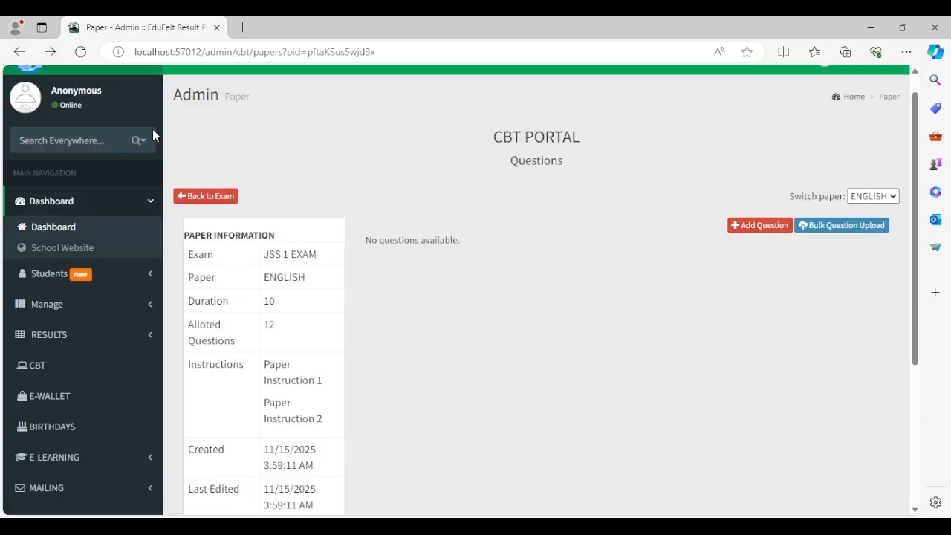
left_click(209, 197)
scroll(423, 475, "down", 1)
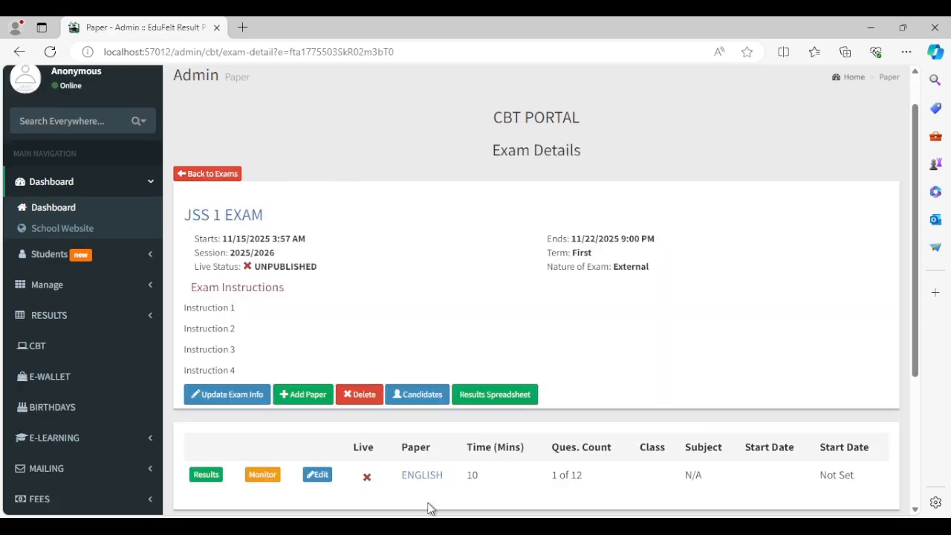
scroll(427, 509, "down", 3)
left_click_drag(582, 273, 532, 278)
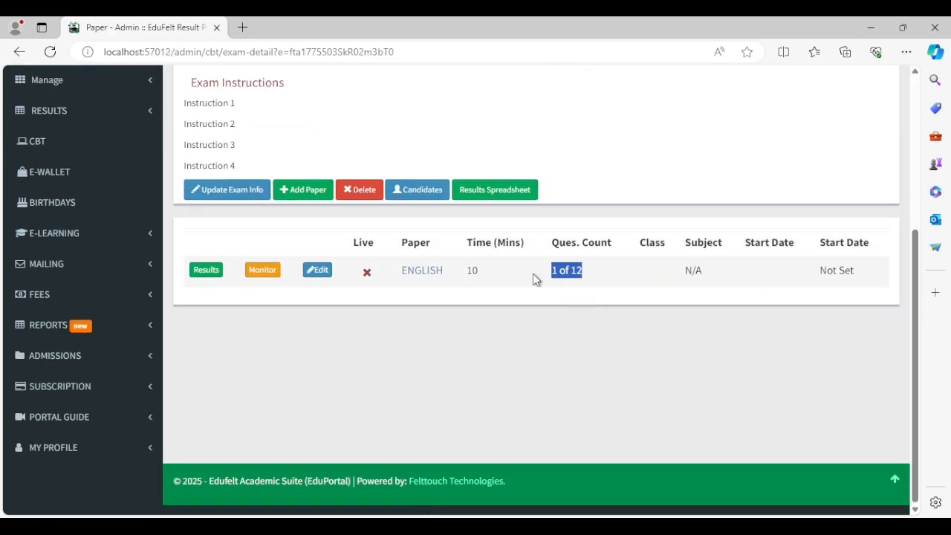
scroll(631, 303, "up", 1)
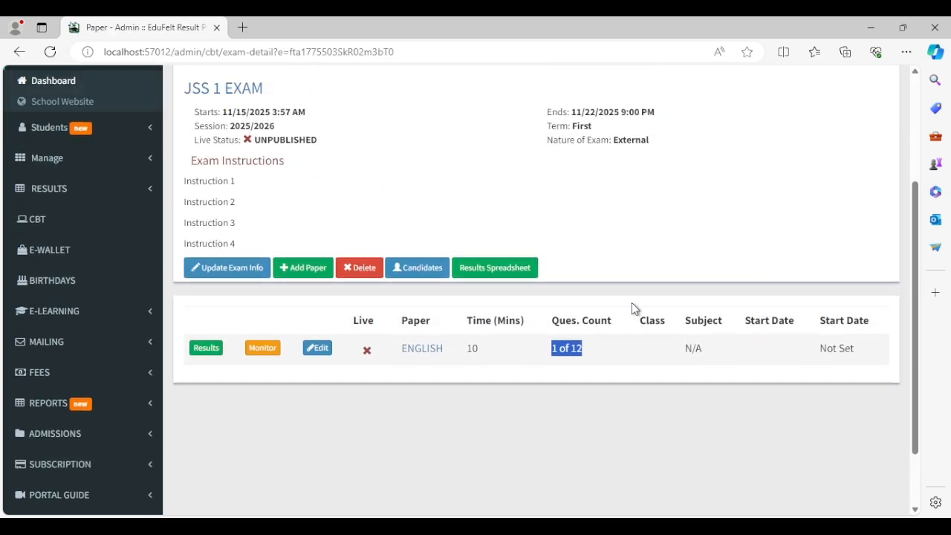
left_click(680, 169)
scroll(602, 257, "up", 1)
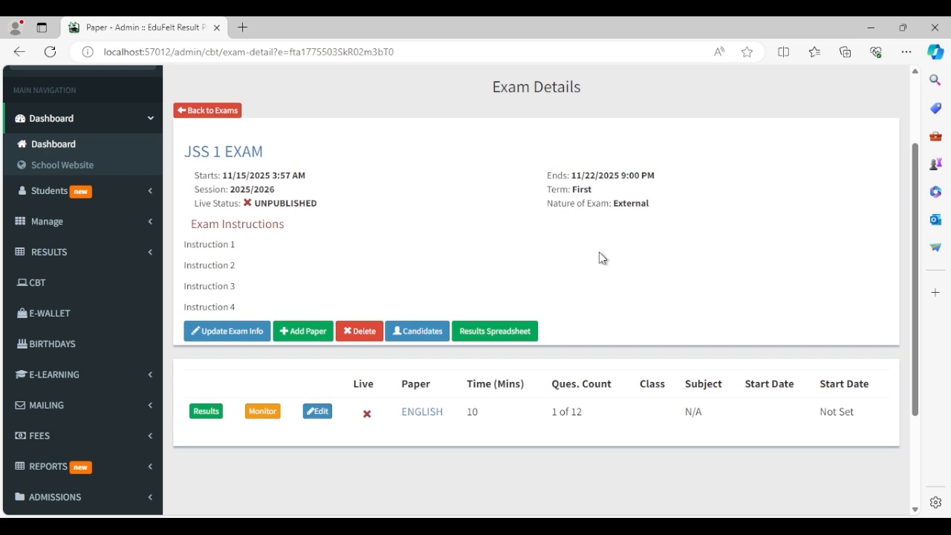
Publish the ENGLISH paper live, confirming the prompt, then scroll back to the top.
left_click(367, 415)
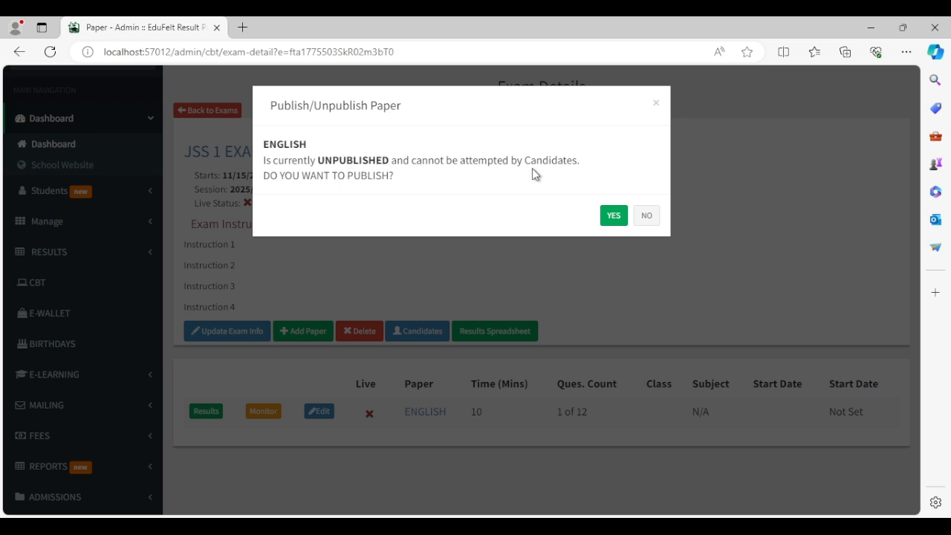
left_click(613, 217)
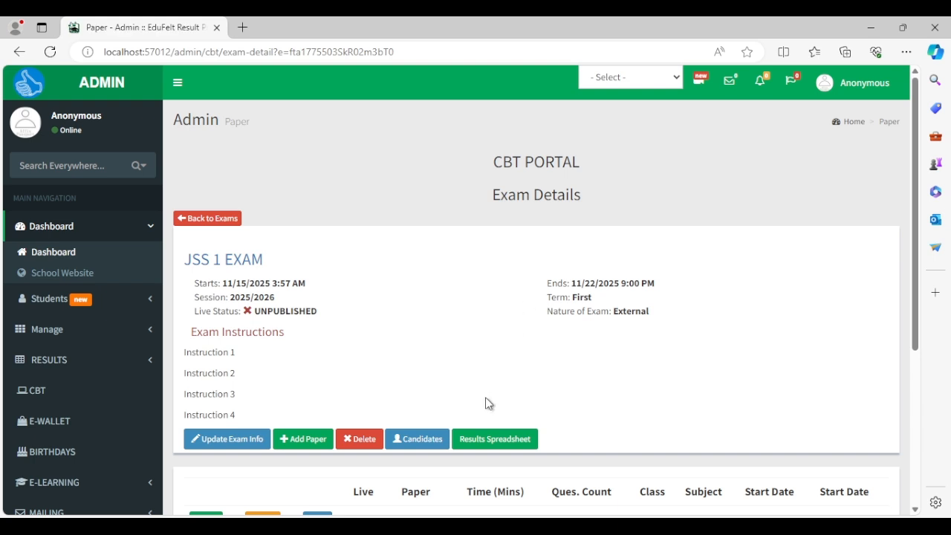
scroll(485, 396, "down", 3)
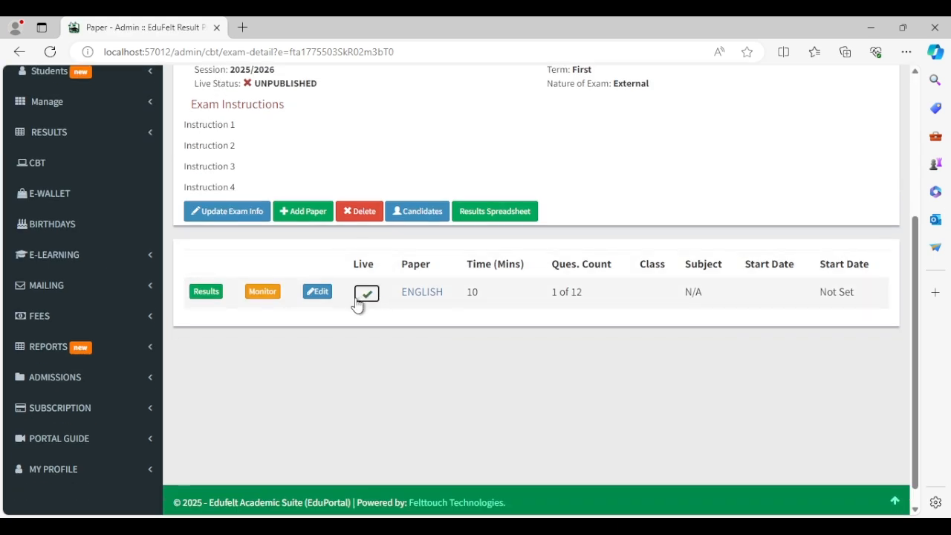
scroll(367, 334, "up", 1)
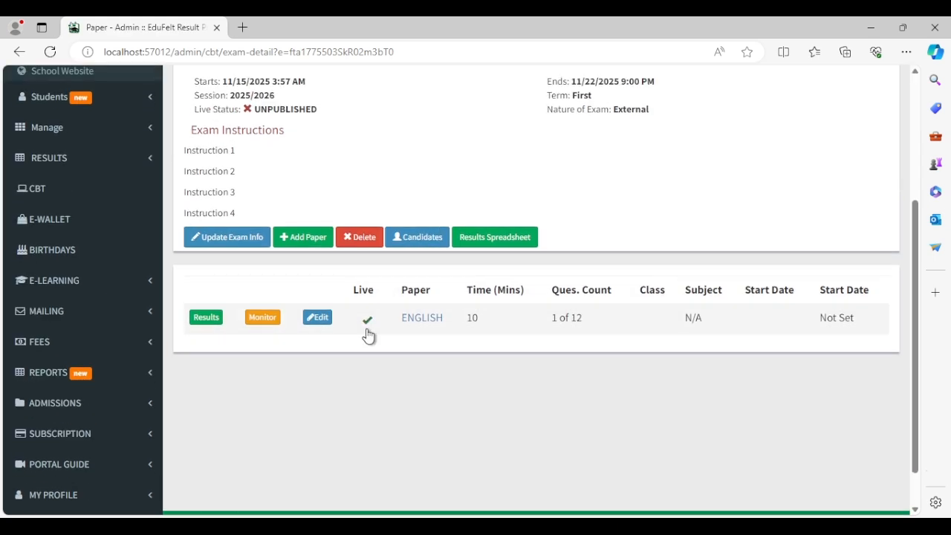
scroll(343, 354, "up", 2)
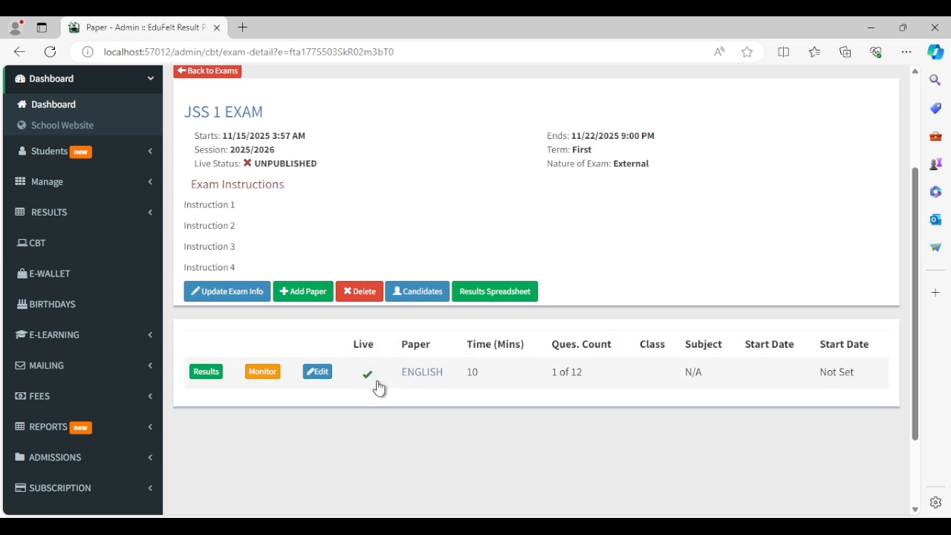
scroll(378, 386, "up", 1)
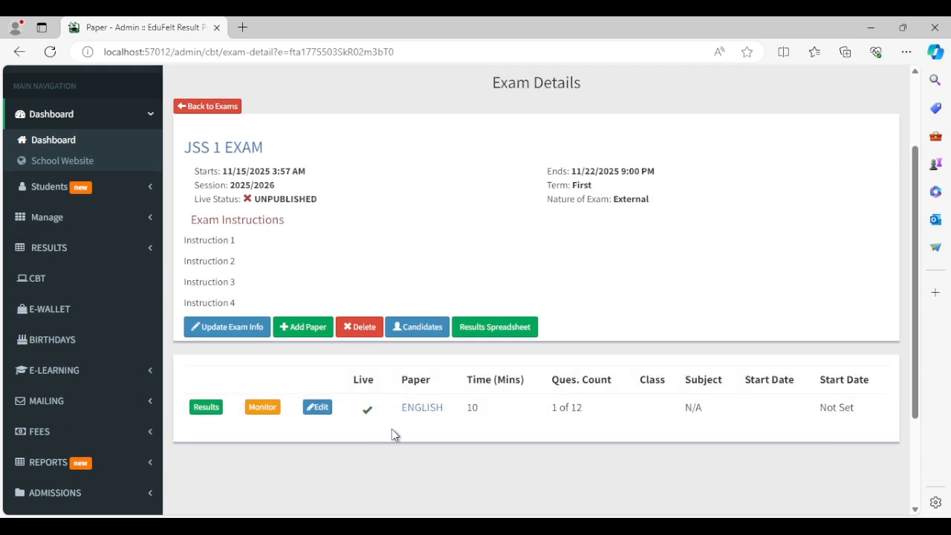
scroll(389, 432, "up", 1)
Open JSS 1 EXAM's Candidates page and start adding a new candidate.
left_click(415, 359)
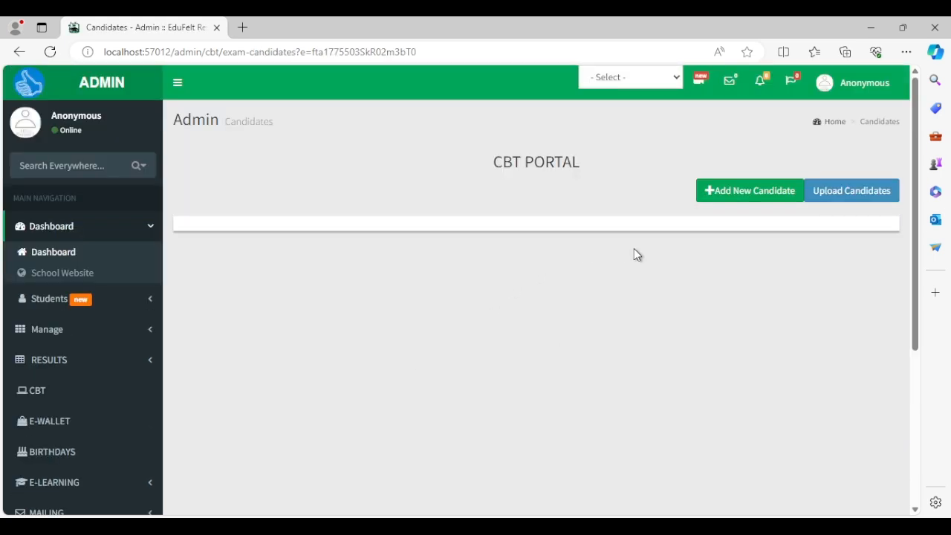
left_click(19, 52)
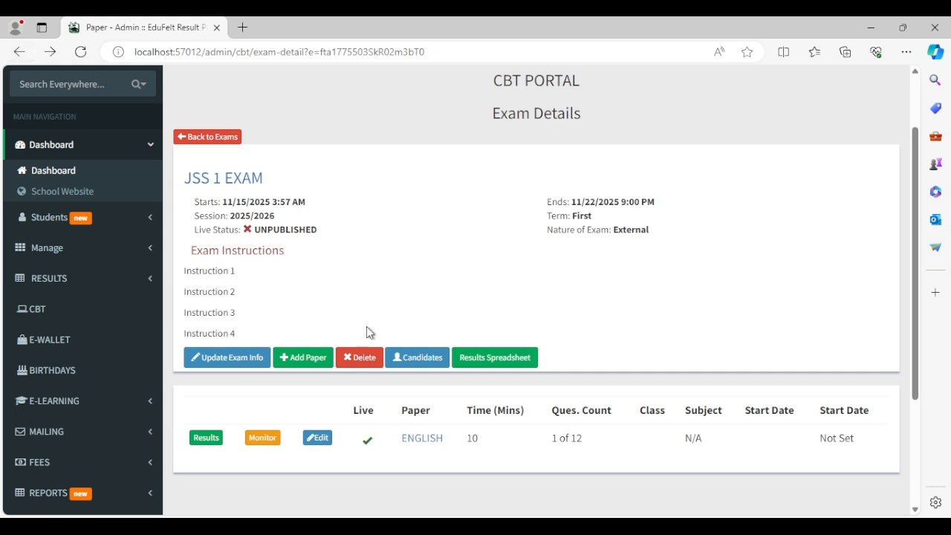
left_click(401, 361)
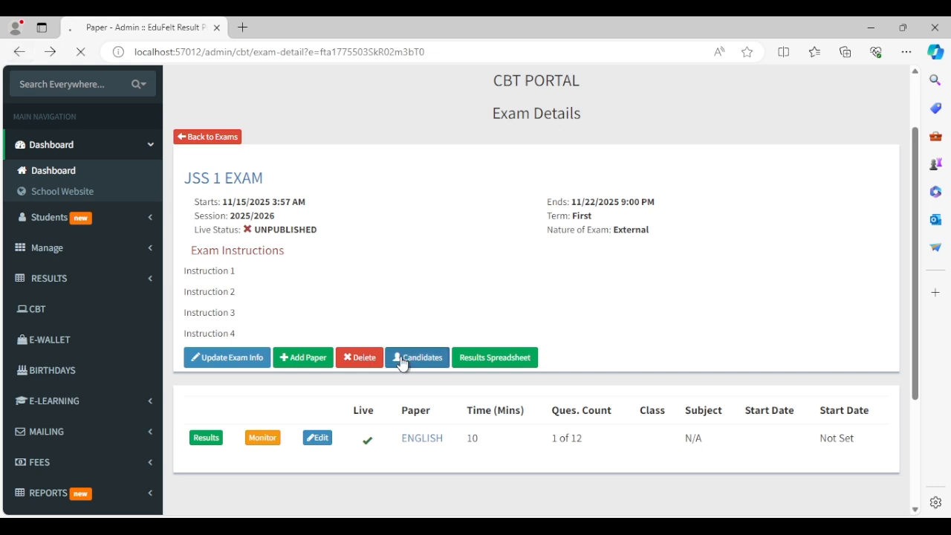
left_click(762, 191)
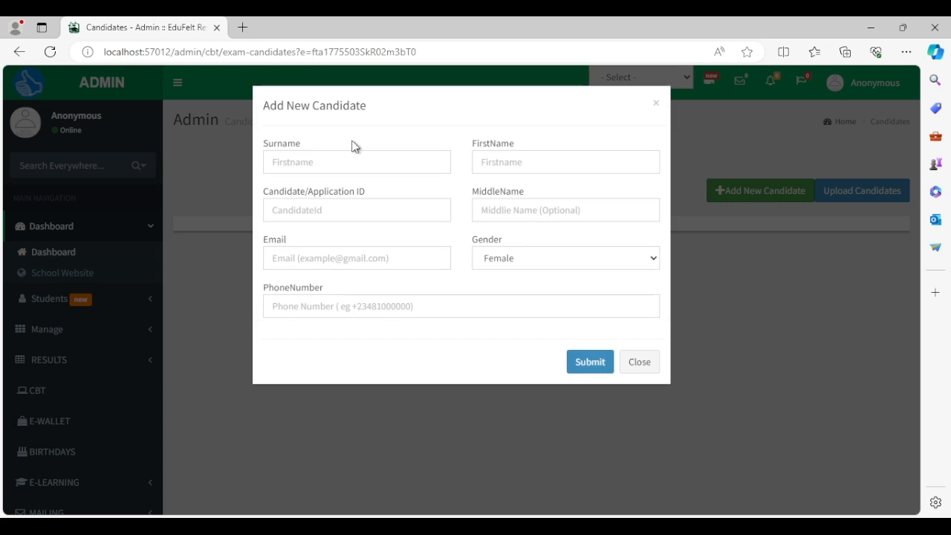
Enter the candidate's surname and first name.
left_click(351, 159)
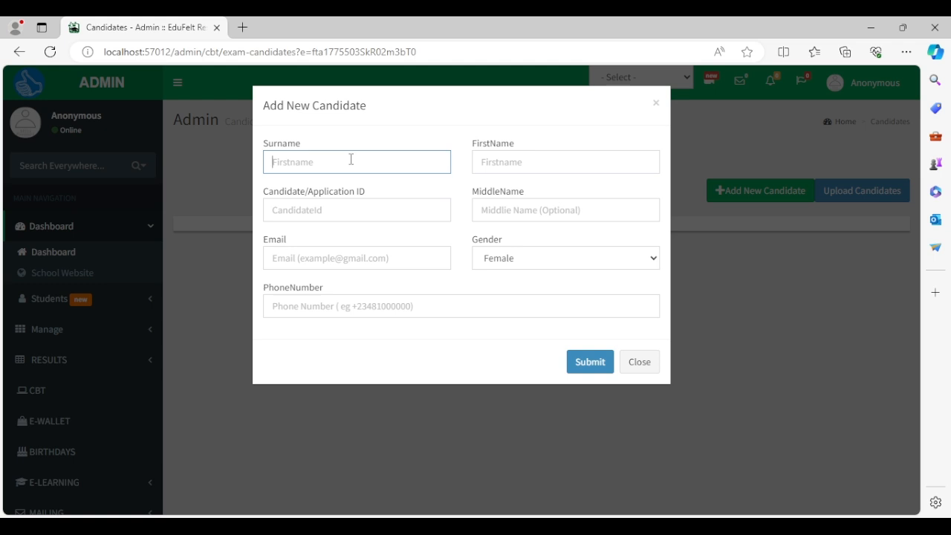
type("JOhn")
key("BackSpace")
key("BackSpace")
key("BackSpace")
key("Tab")
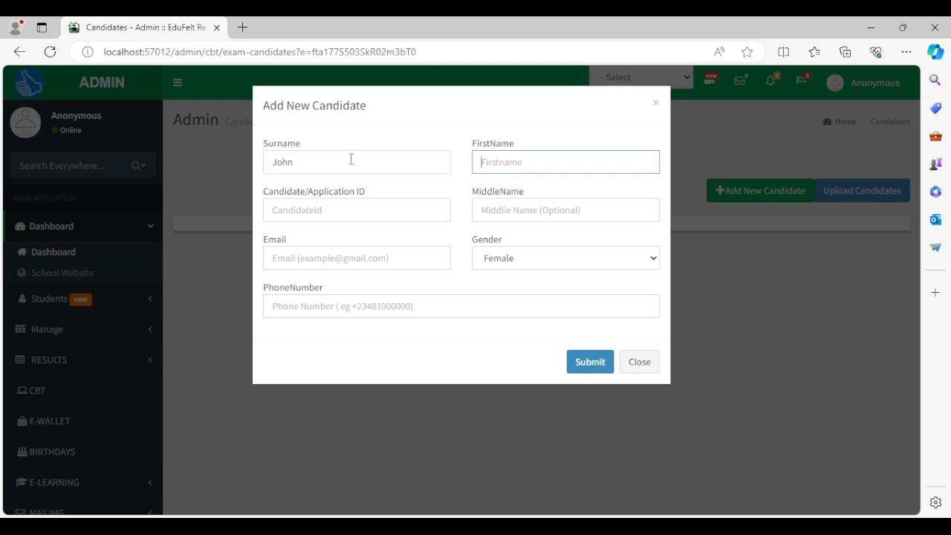
Enter the candidate ID, replacing earlier attempts with the final name-based ID.
left_click(356, 218)
type("pet")
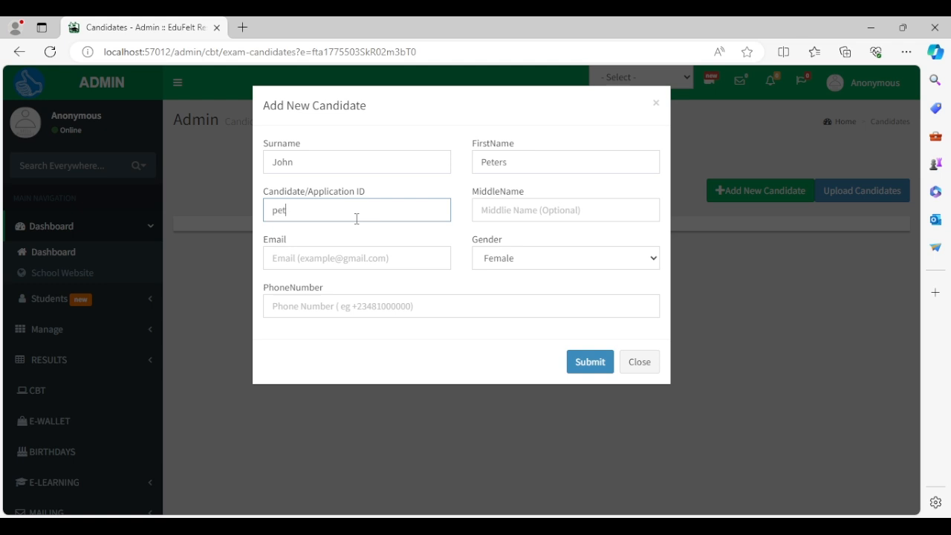
type("er")
key("BackSpace")
key("BackSpace")
key("BackSpace")
key("BackSpace")
key("BackSpace")
key("Tab")
left_click(356, 219)
double_click(326, 207)
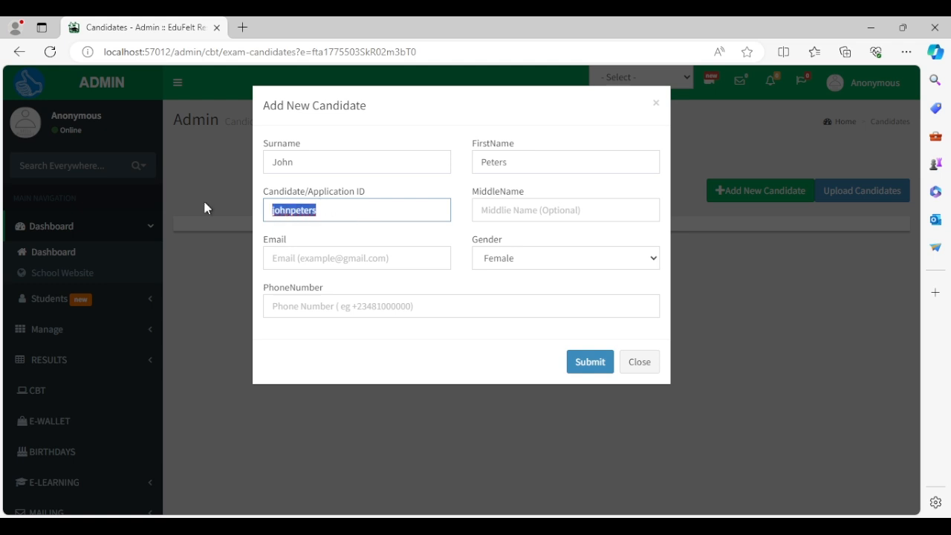
type("FYA")
key("BackSpace")
key("BackSpace")
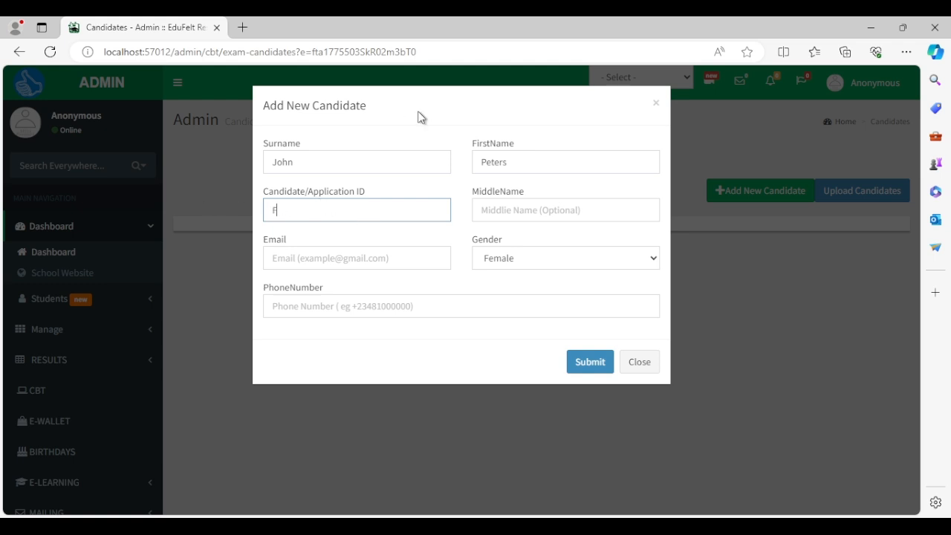
type("TA202530UU")
key("Tab")
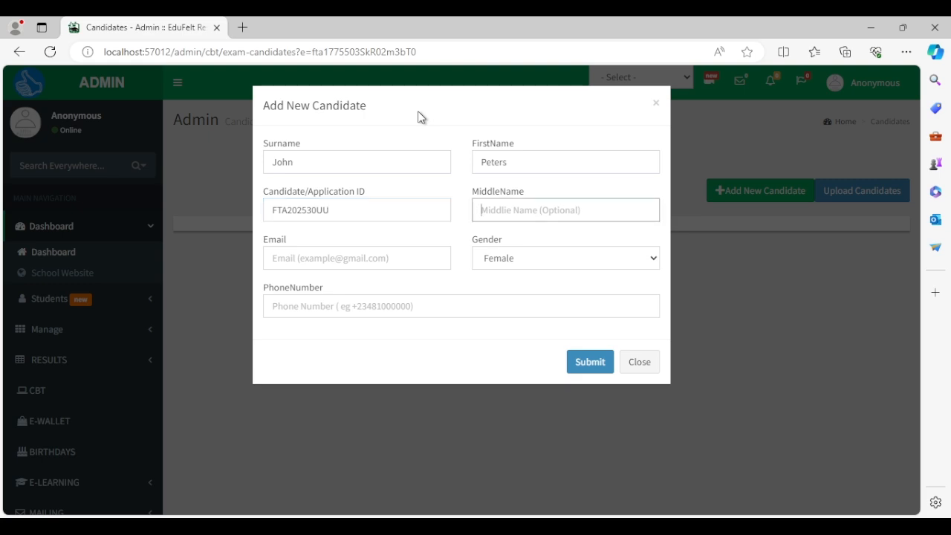
key("shift+Tab")
key("ctrl+c")
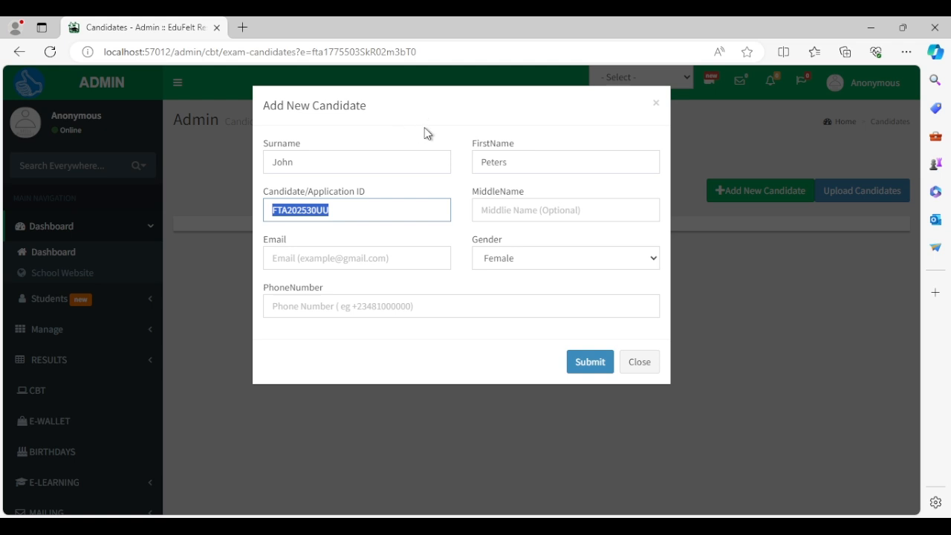
key("BackSpace")
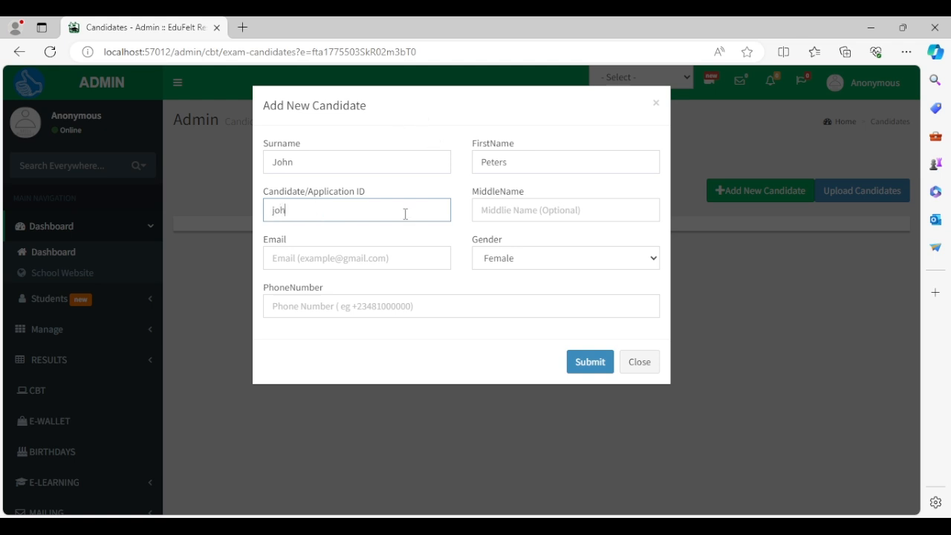
key("Tab")
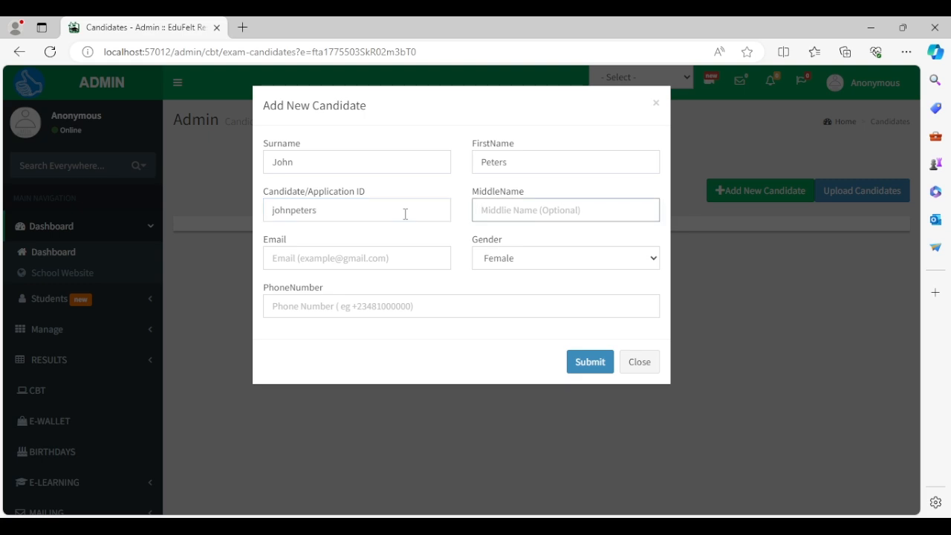
Enter the middle initial, a Gmail email address built from the ID, and Male gender.
type("O.")
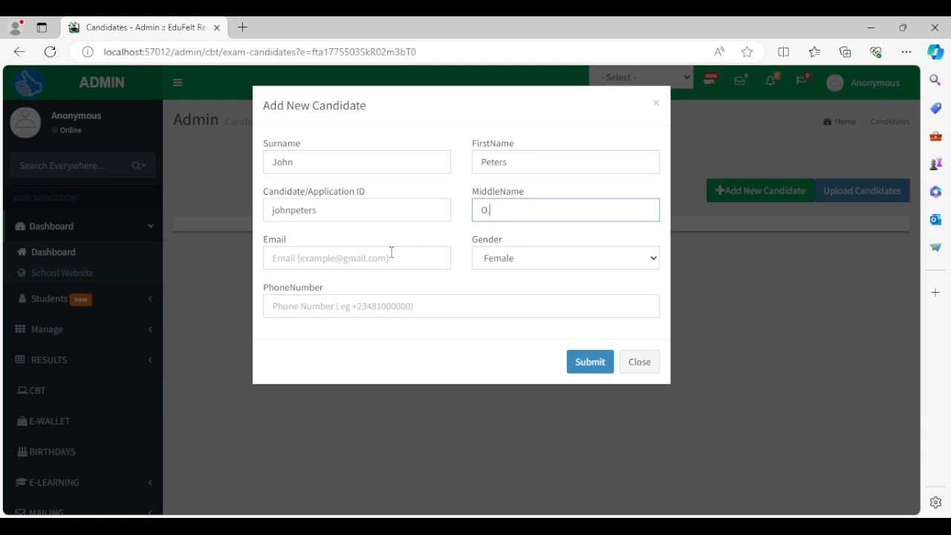
left_click(391, 252)
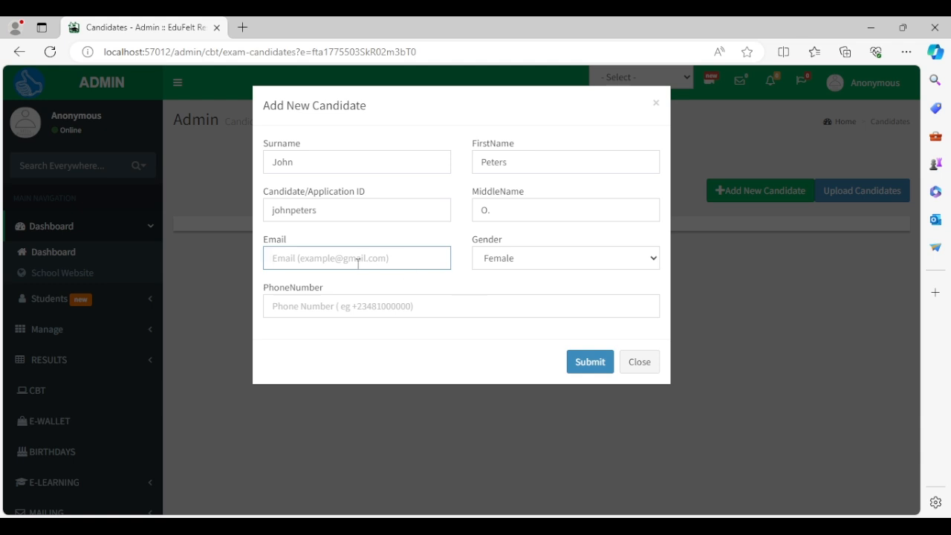
type("sd")
key("BackSpace")
key("BackSpace")
key("ctrl+v")
type("@gm")
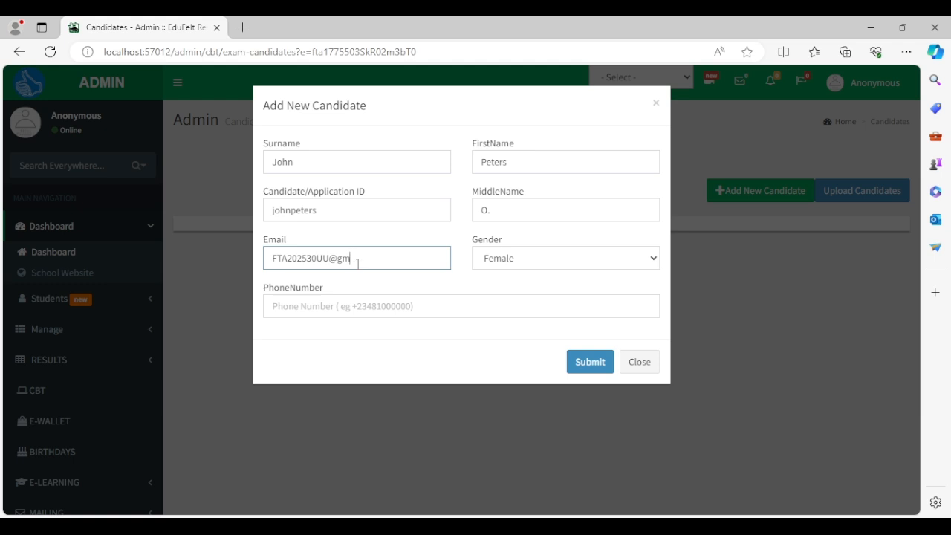
type("ail.com")
key("Tab")
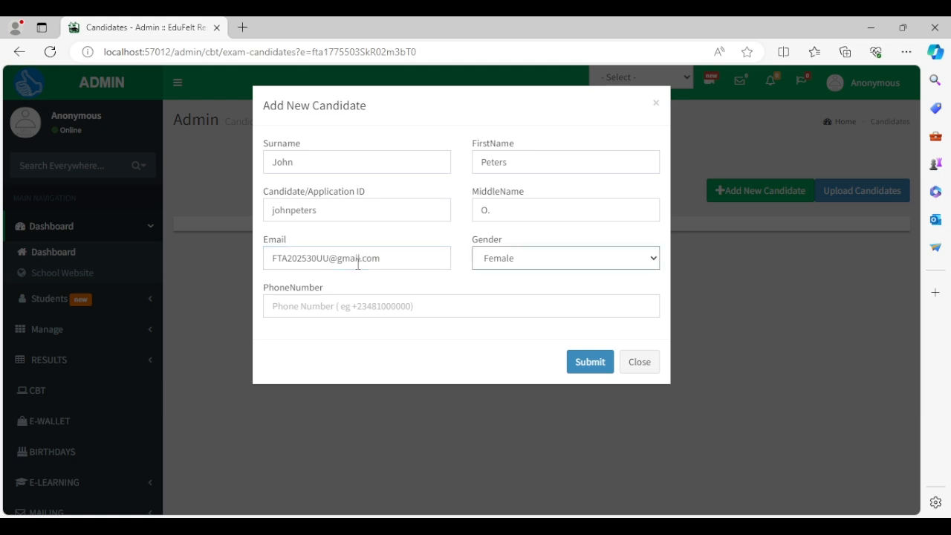
key("m")
Enter the candidate's phone number, submit the candidate and dismiss the success message.
left_click(403, 304)
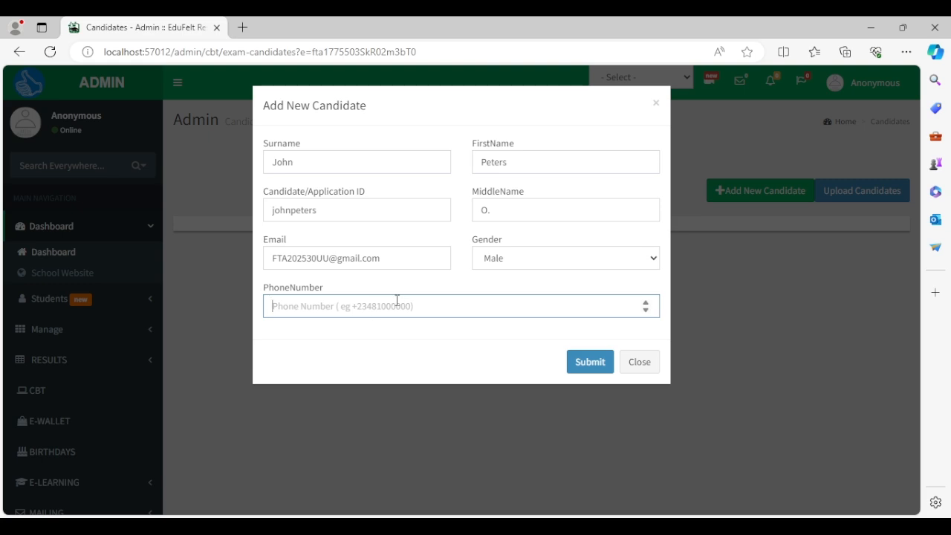
type("081")
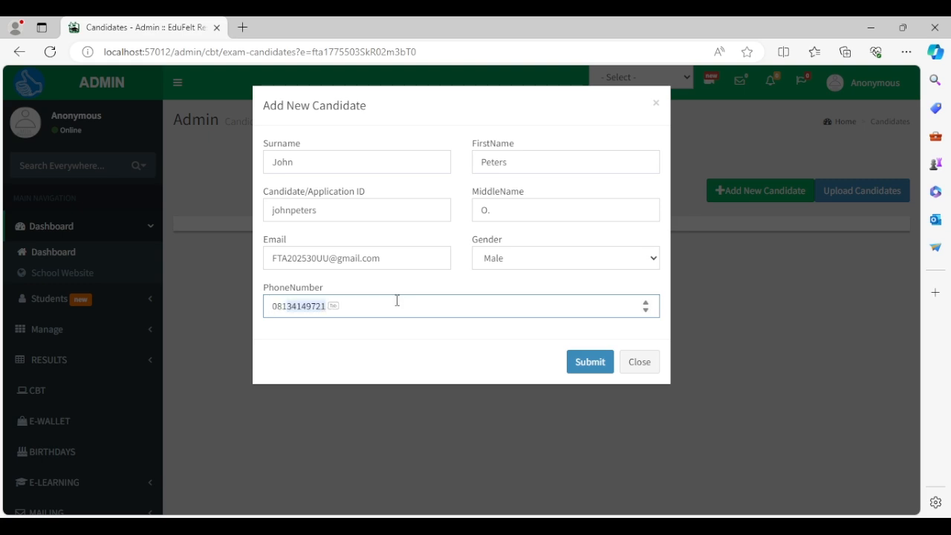
key("Tab")
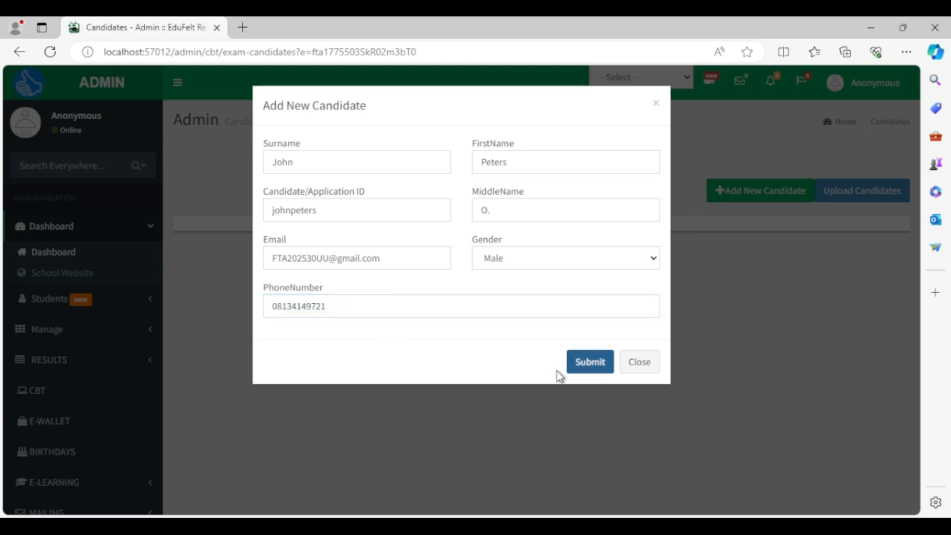
left_click(581, 378)
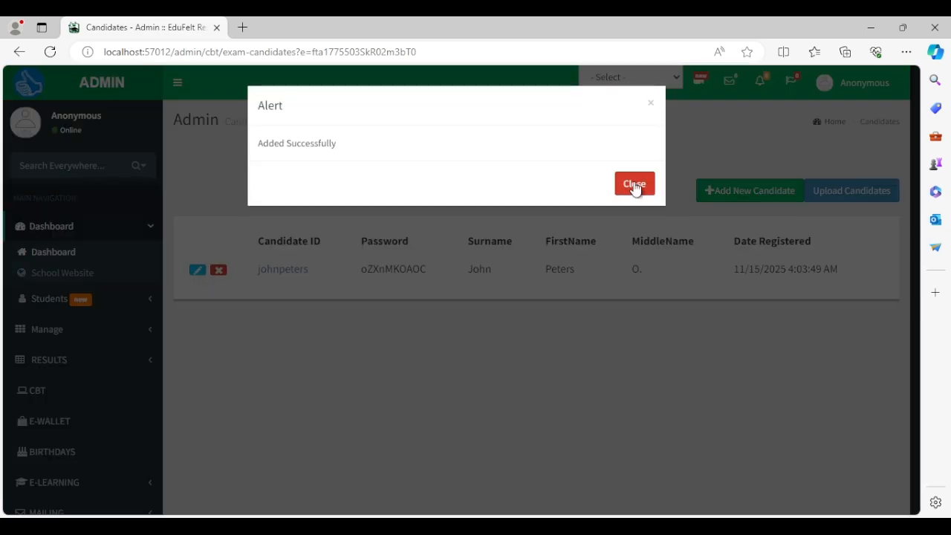
left_click(634, 183)
scroll(596, 305, "down", 1)
Open Upload Candidates and cancel the file chooser without choosing a file.
scroll(596, 306, "up", 1)
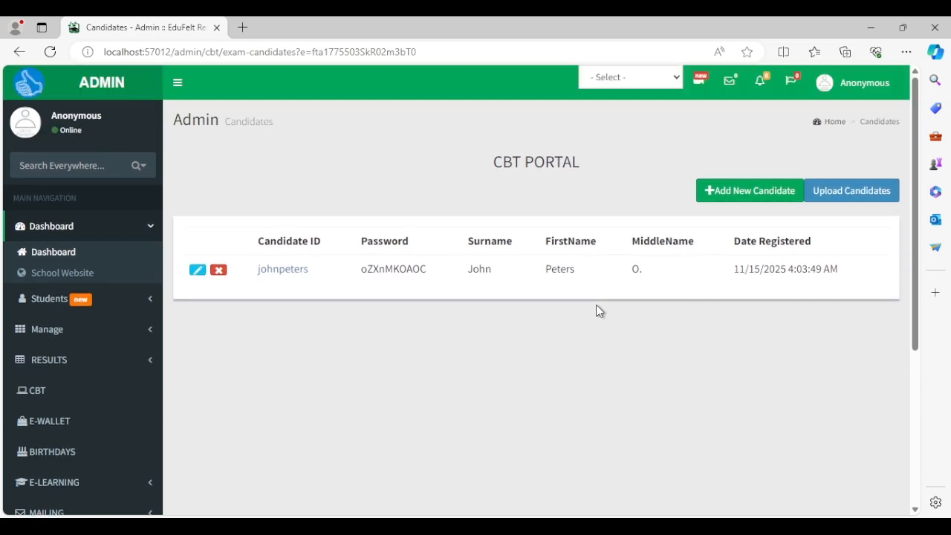
left_click(850, 193)
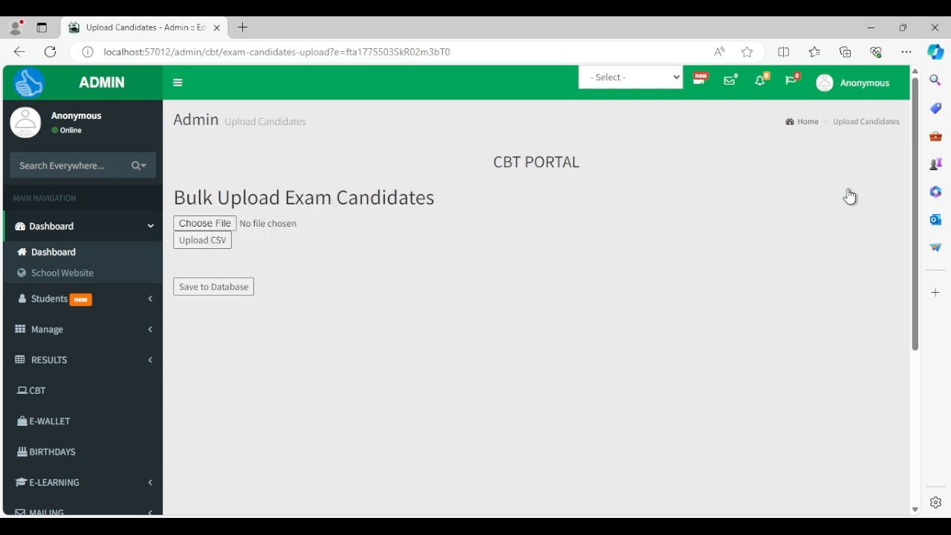
left_click(222, 224)
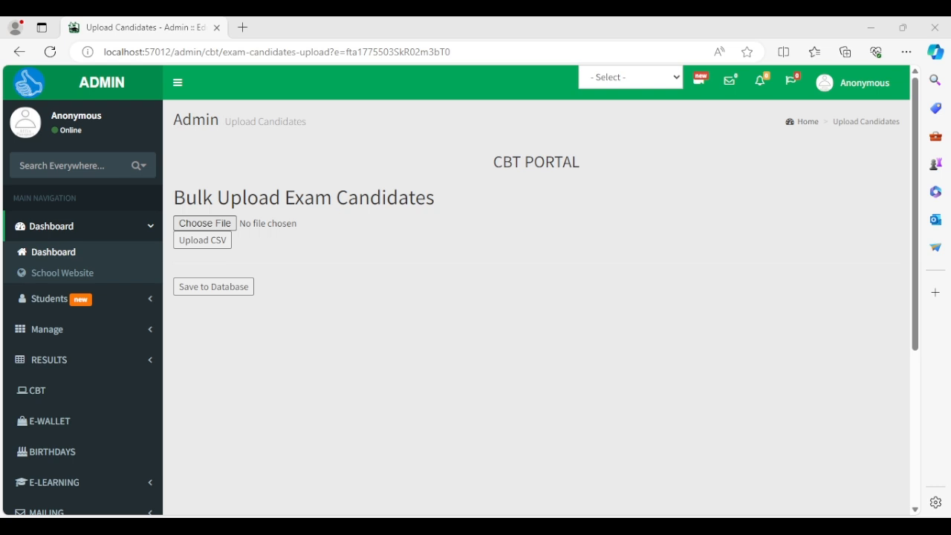
left_click(463, 20)
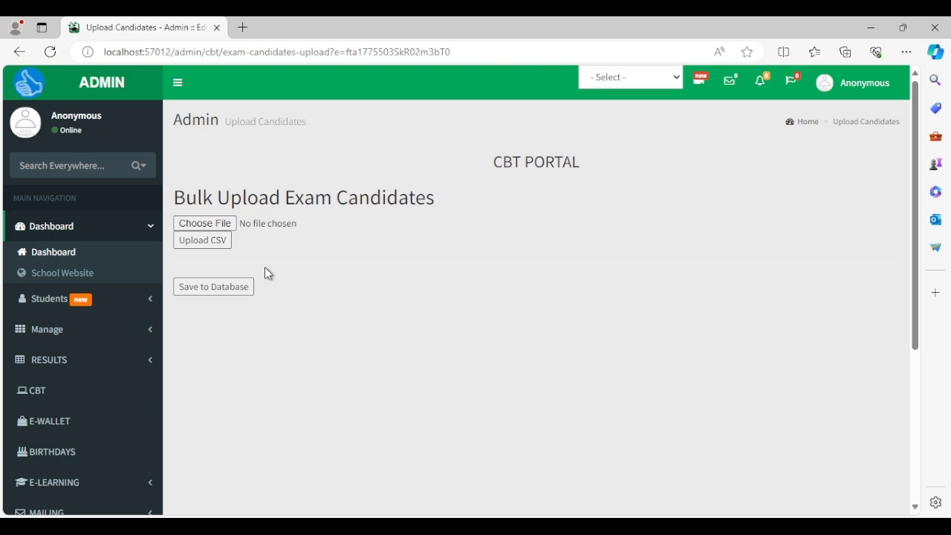
Go back through the candidates list to the JSS 1 EXAM details page.
left_click(19, 53)
left_click(635, 185)
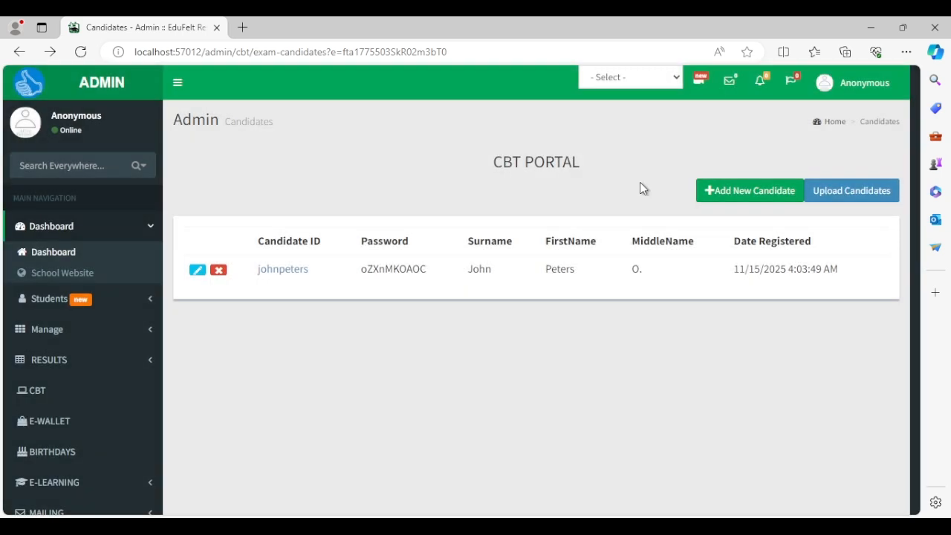
left_click(19, 52)
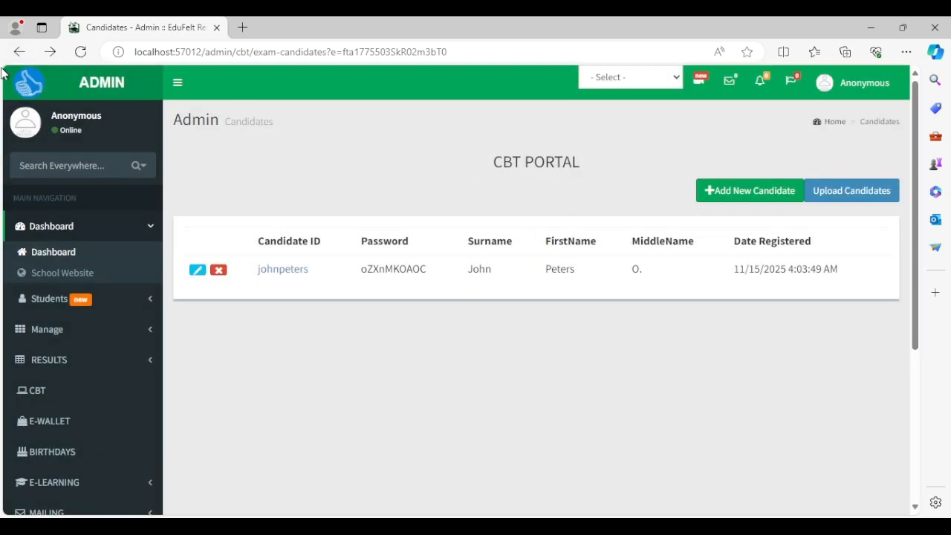
left_click(19, 52)
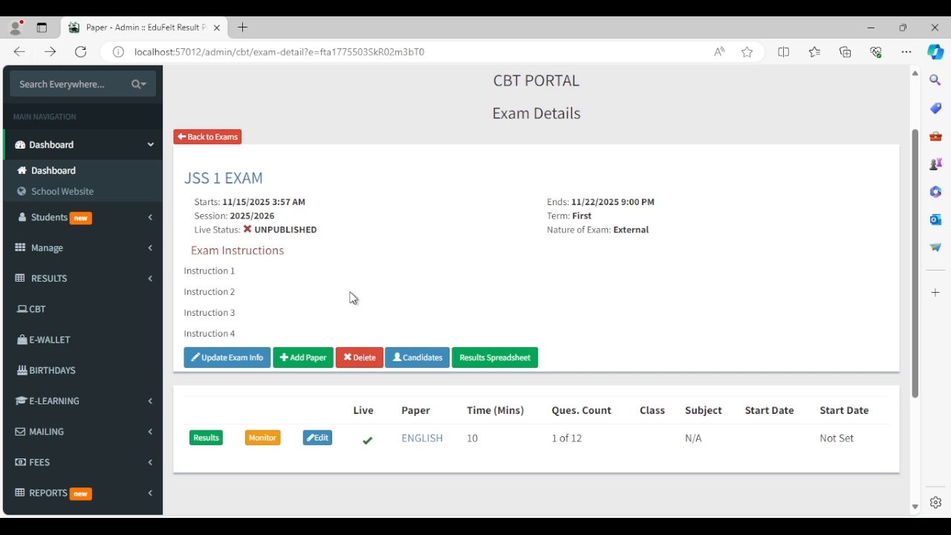
scroll(473, 379, "down", 3)
scroll(473, 379, "up", 1)
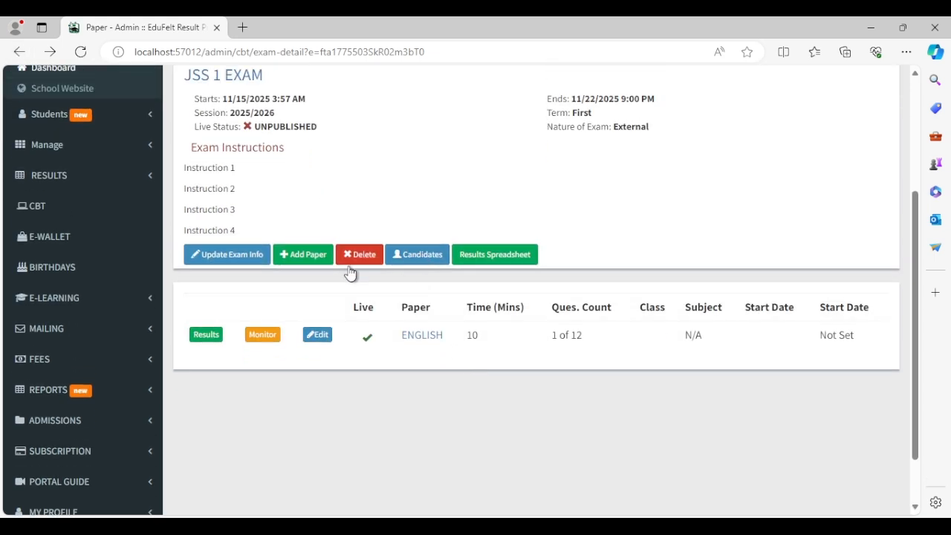
scroll(234, 268, "up", 3)
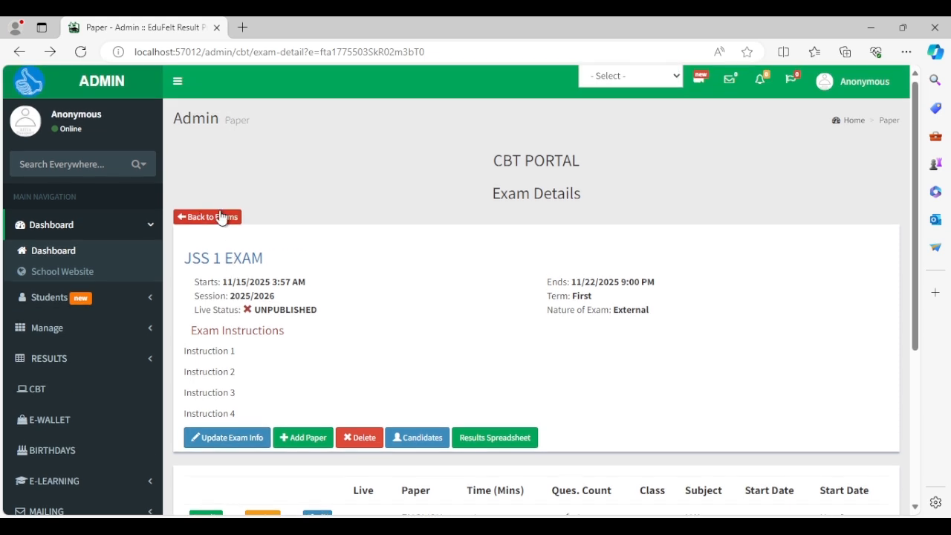
scroll(308, 357, "down", 5)
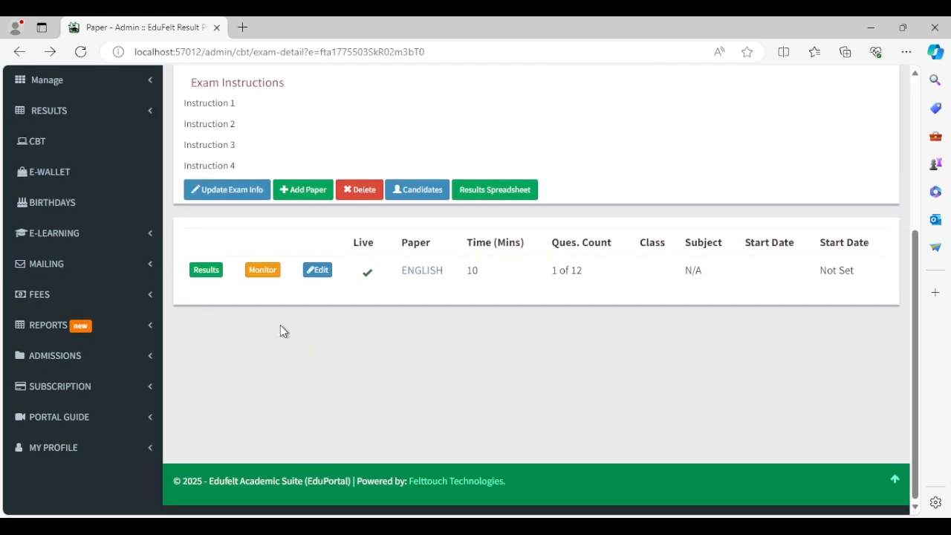
left_click(263, 271)
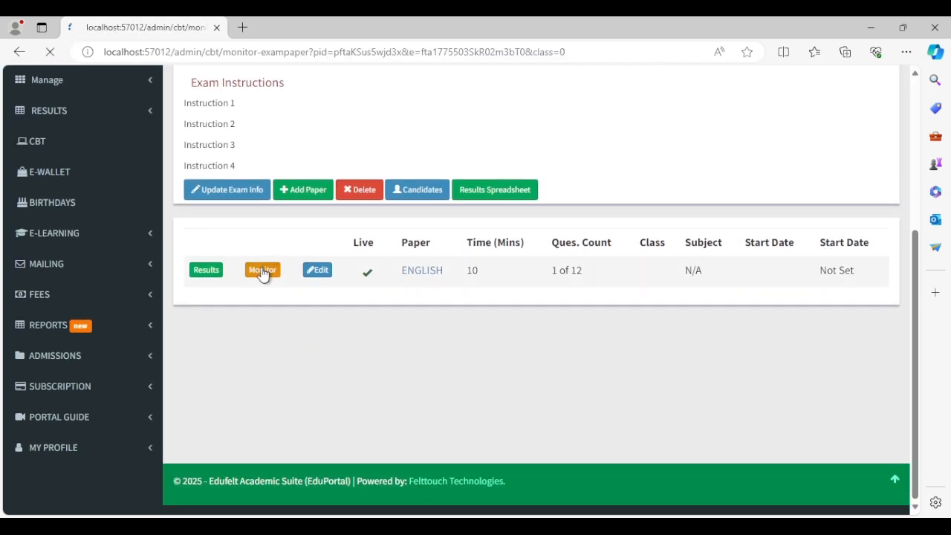
scroll(382, 306, "down", 2)
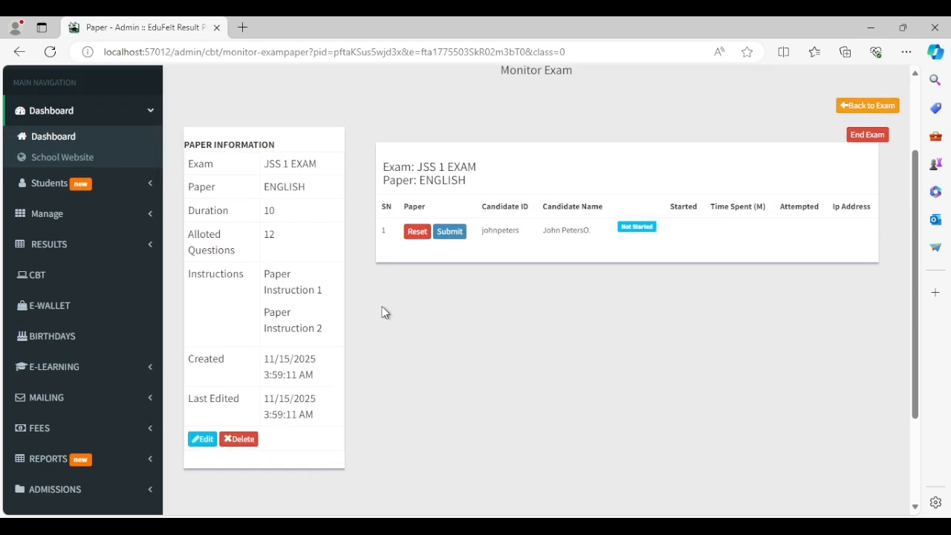
left_click_drag(483, 232, 583, 248)
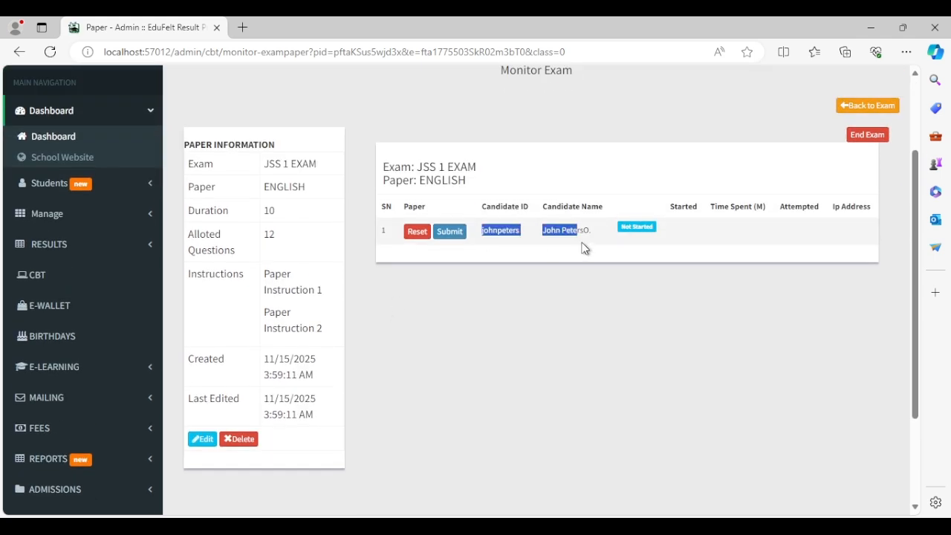
left_click(622, 255)
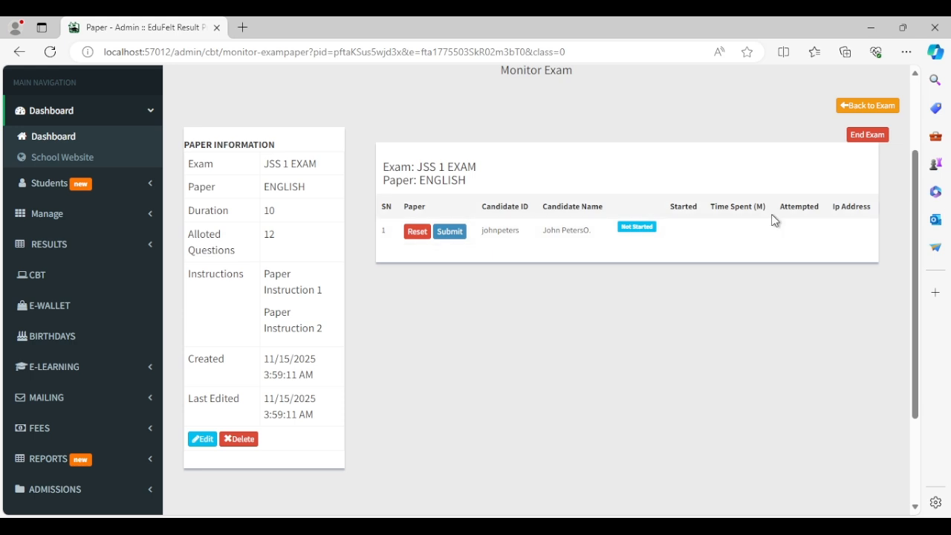
left_click(875, 139)
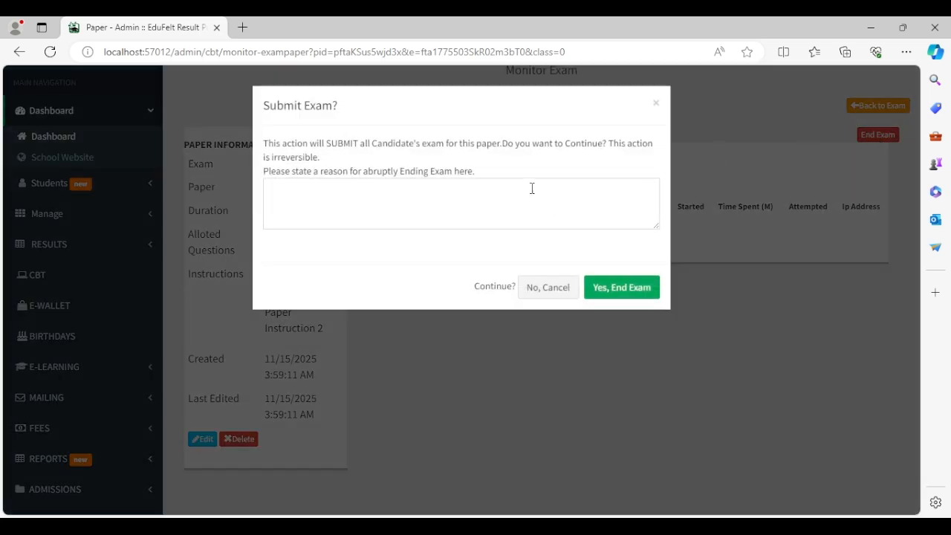
left_click(547, 287)
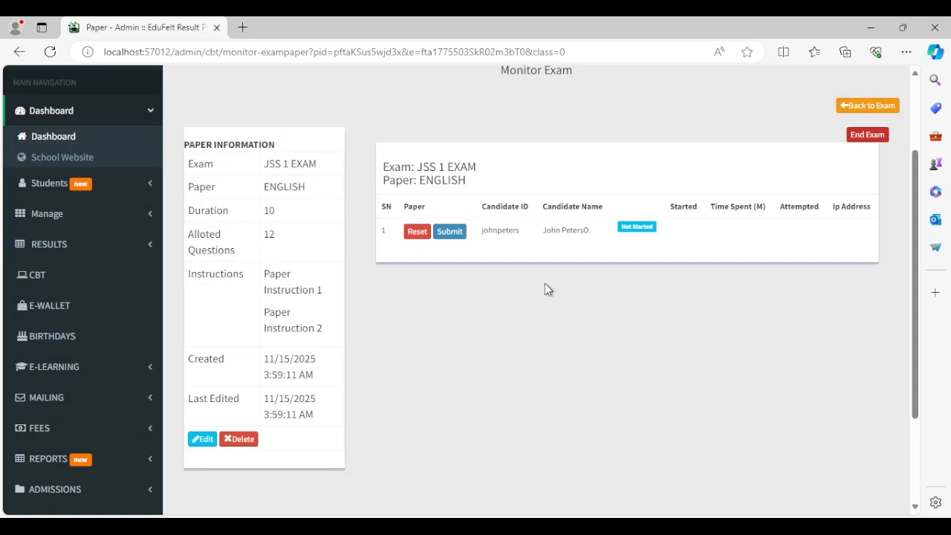
left_click(893, 105)
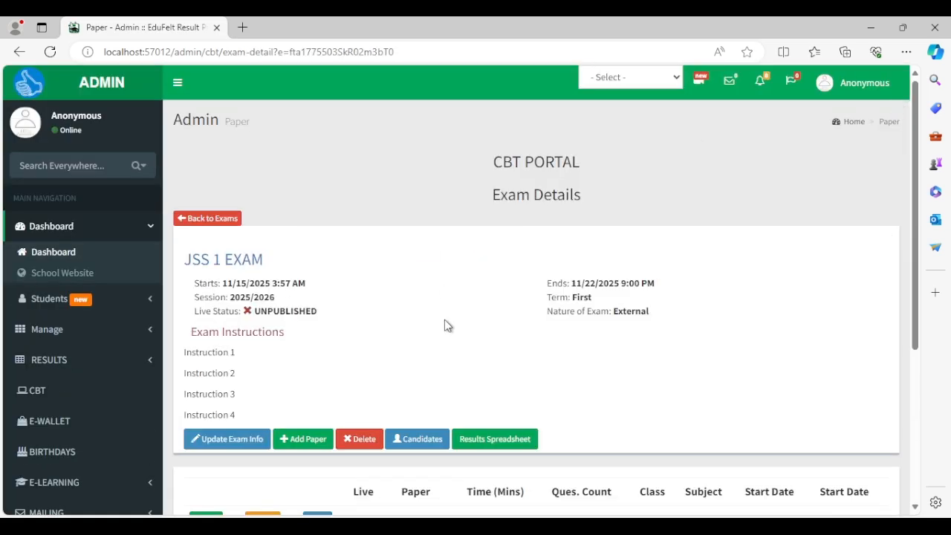
Check the registered candidate and generated password, then return to the exam details.
scroll(452, 403, "down", 3)
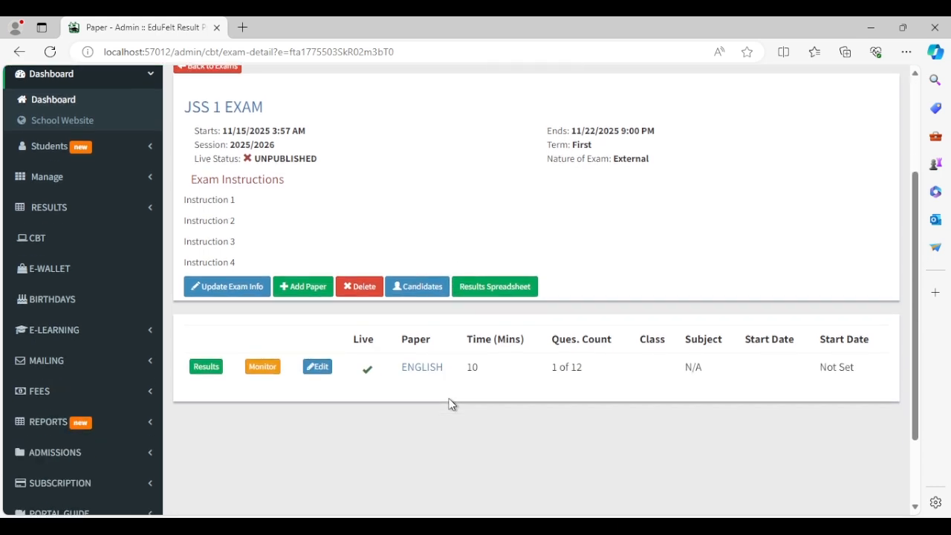
scroll(451, 403, "up", 3)
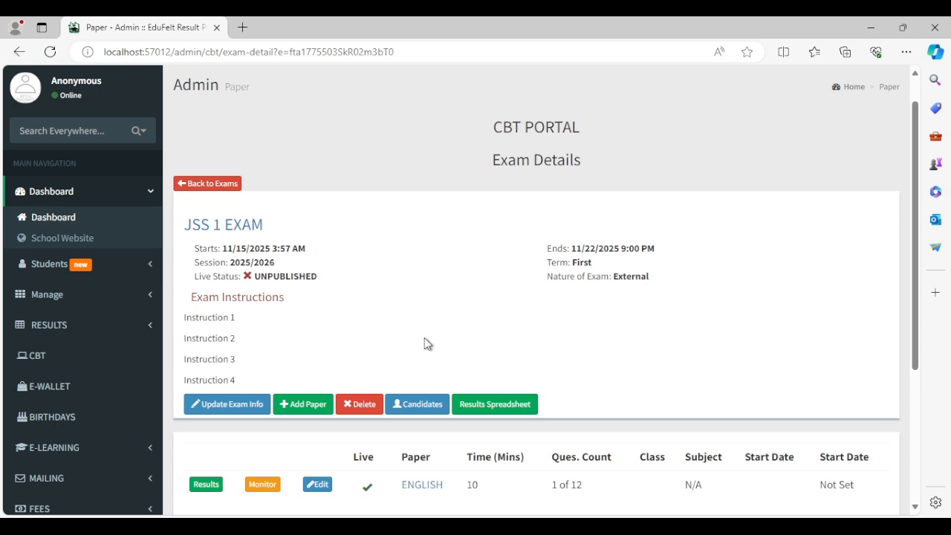
scroll(369, 306, "down", 1)
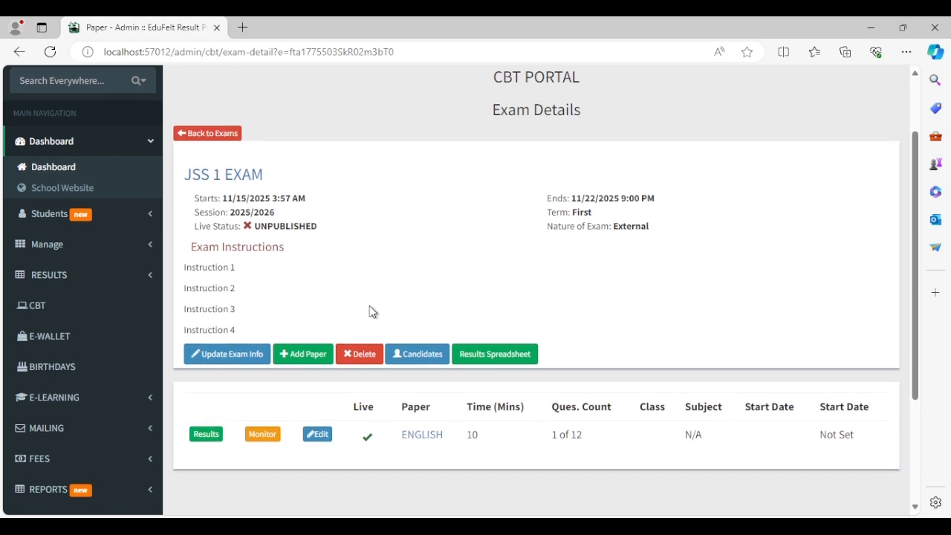
left_click(430, 367)
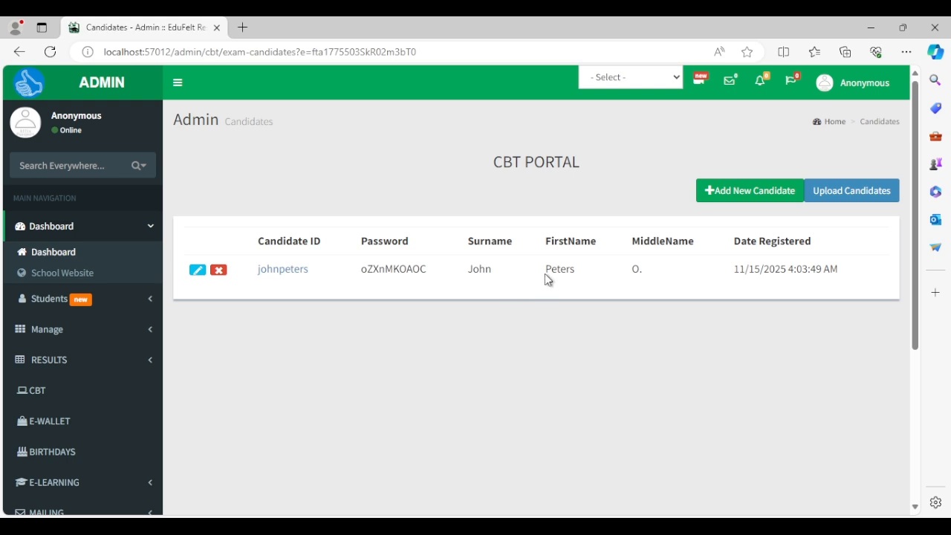
left_click_drag(364, 273, 436, 264)
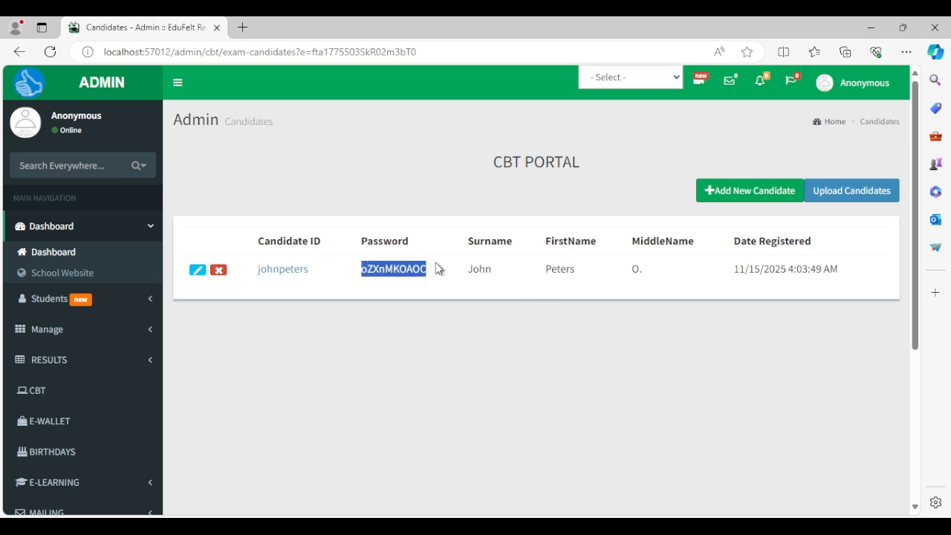
left_click(442, 333)
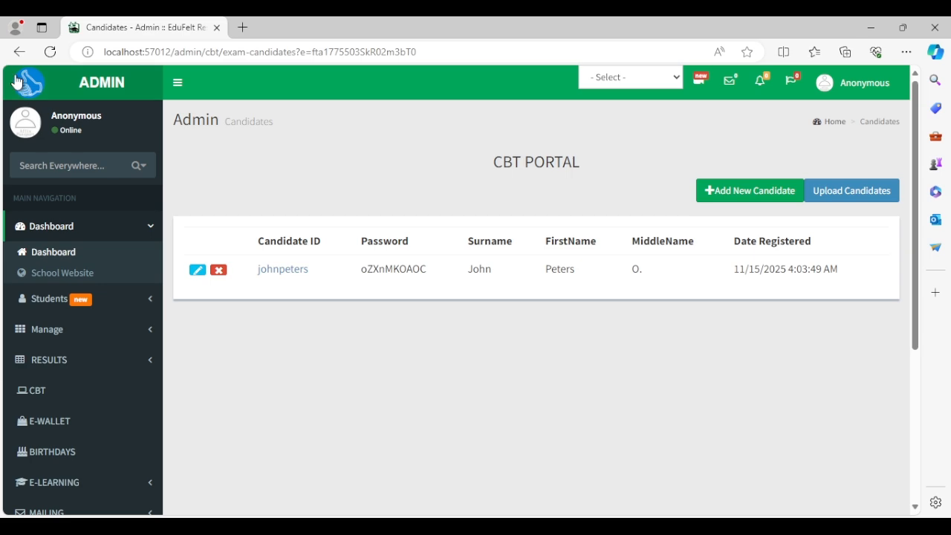
left_click(19, 51)
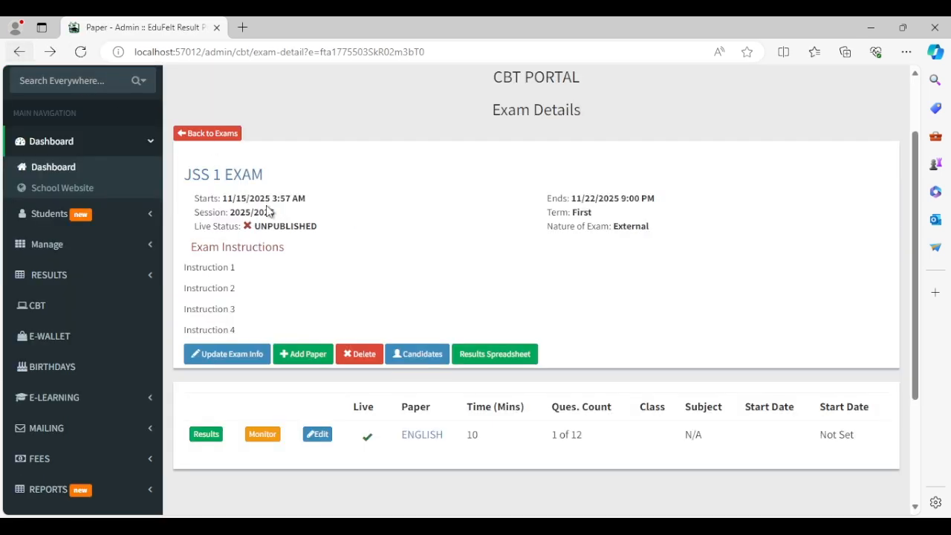
Open and close Update Exam Info unchanged, then return to the CBT Exams list.
left_click(239, 357)
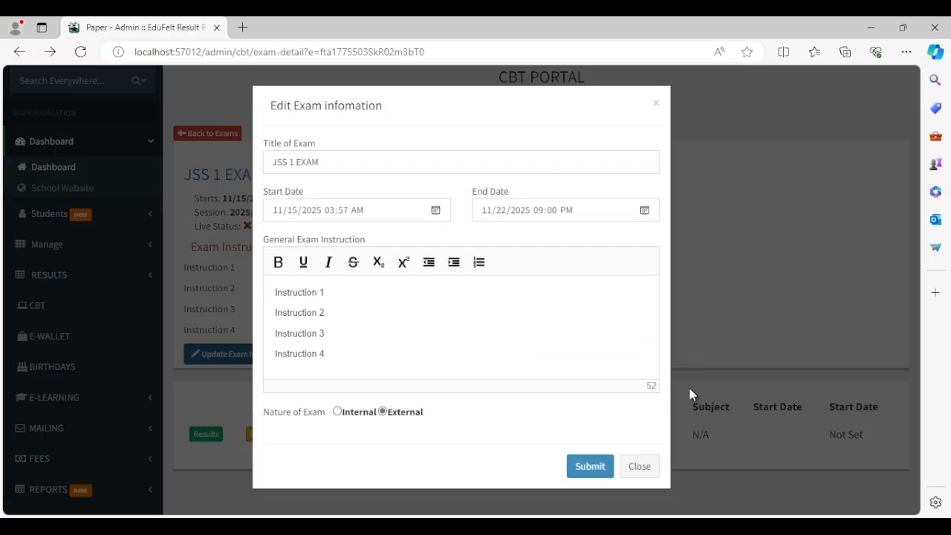
left_click(638, 466)
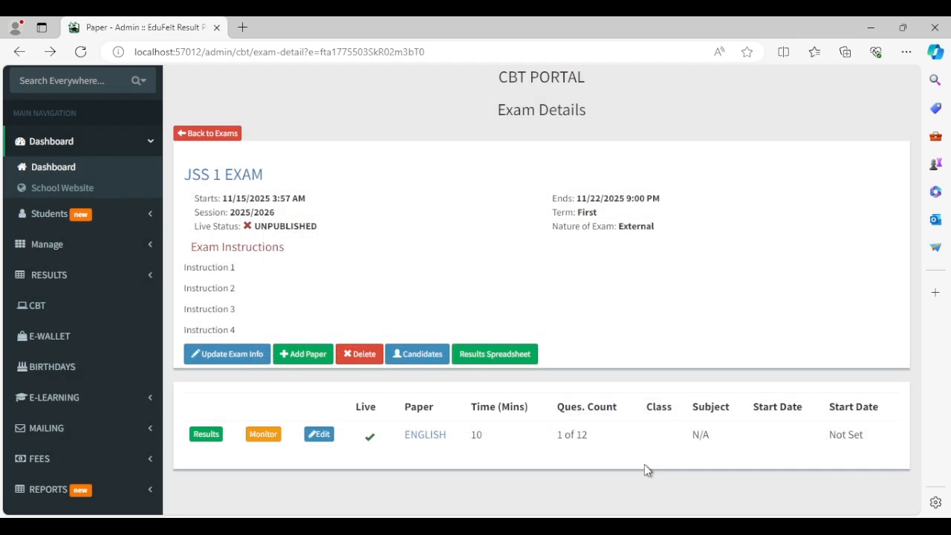
left_click(193, 134)
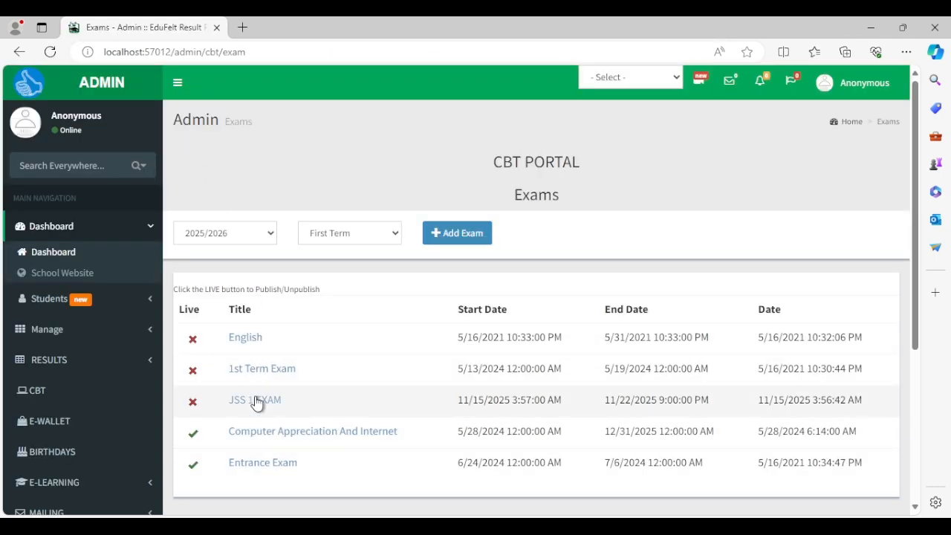
Confirm publishing JSS 1 EXAM, then check its details page shows Live Status: PUBLISHED.
left_click(192, 405)
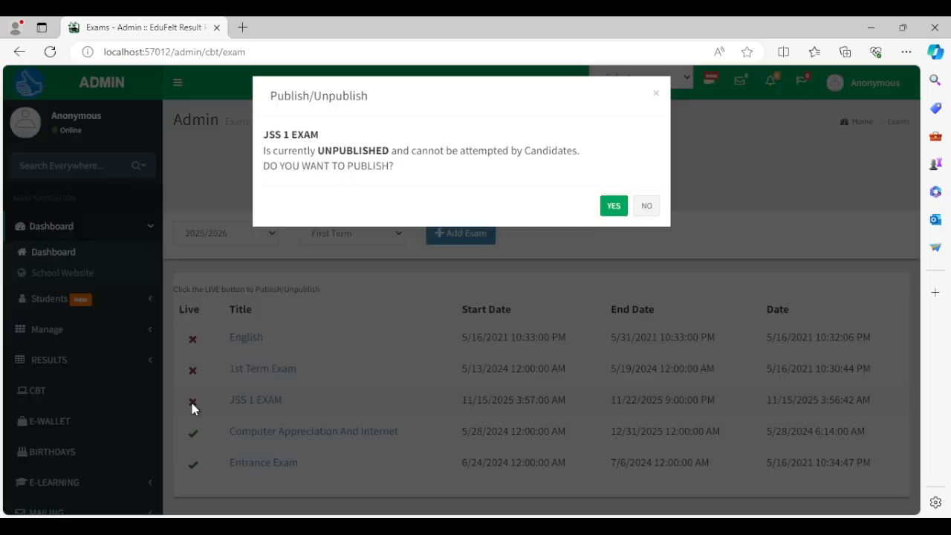
left_click(611, 216)
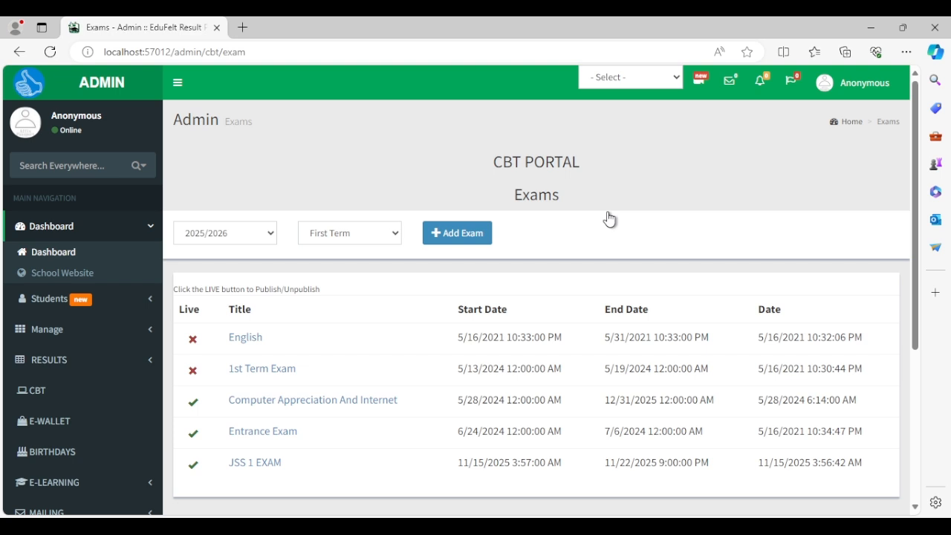
left_click(257, 462)
scroll(422, 380, "down", 1)
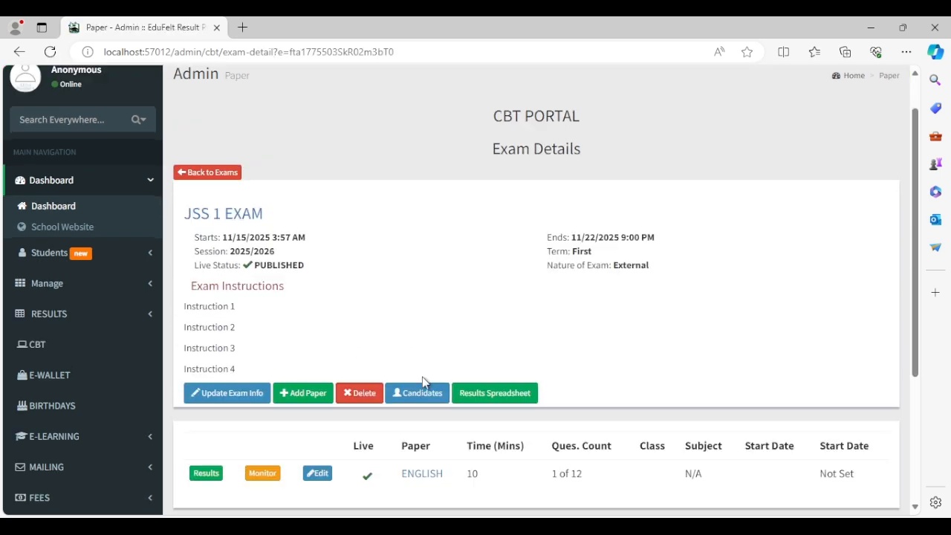
scroll(421, 380, "down", 2)
scroll(422, 378, "up", 2)
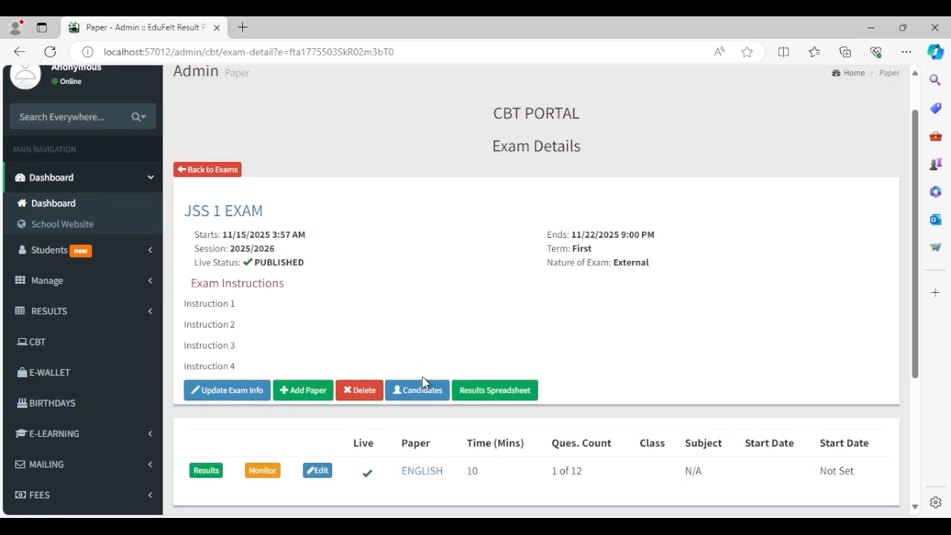
scroll(490, 307, "up", 1)
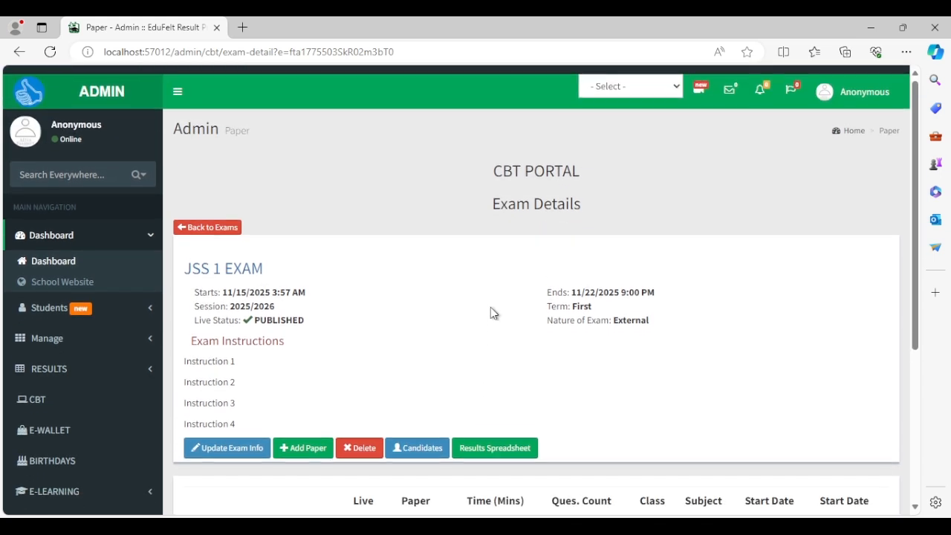
scroll(490, 306, "down", 2)
scroll(490, 306, "up", 2)
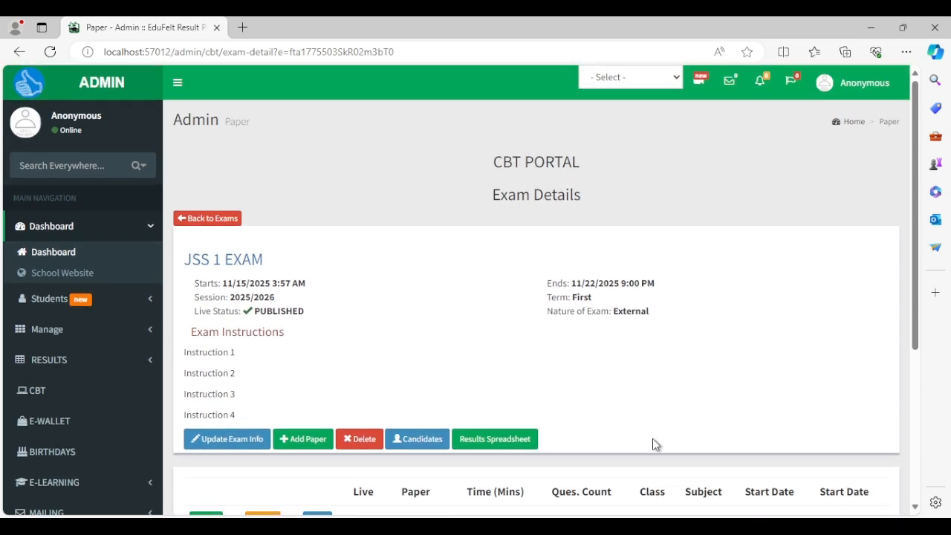